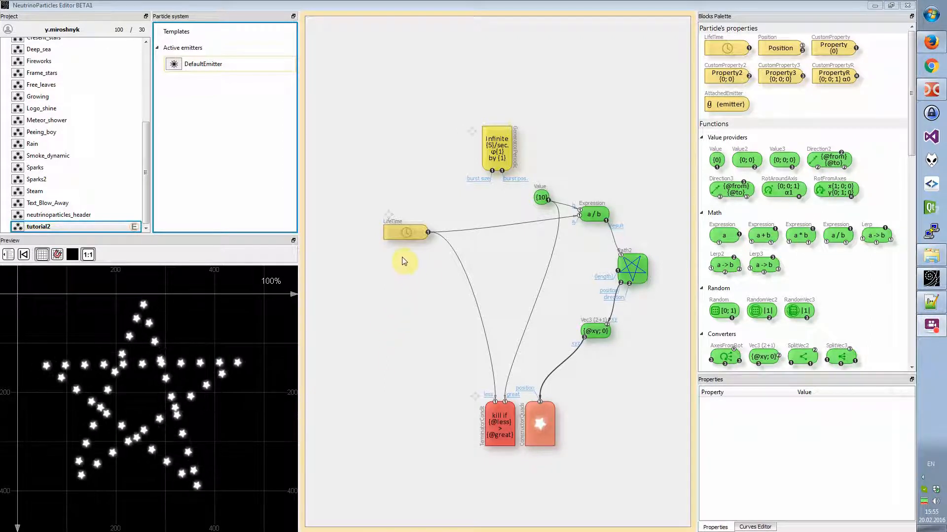
pyautogui.click(395, 233)
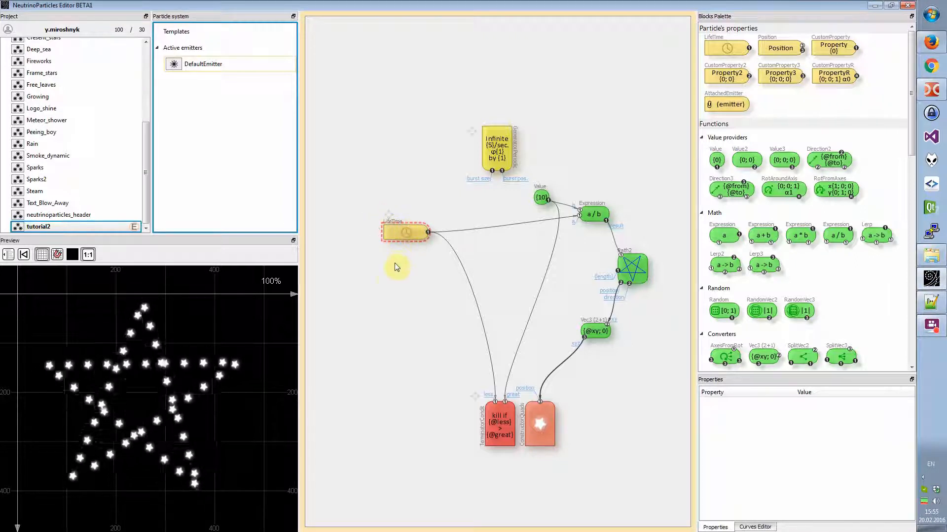
pyautogui.click(387, 274)
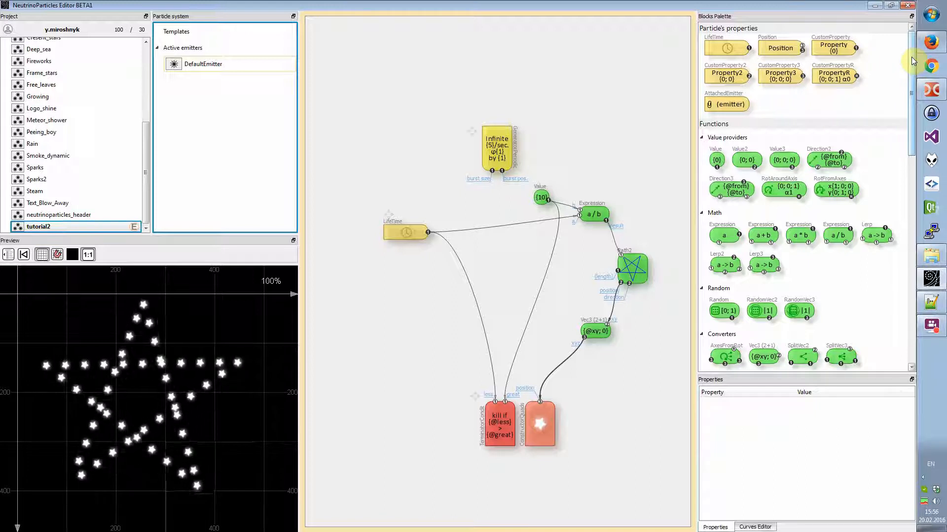
pyautogui.moveTo(911, 57); pyautogui.dragTo(912, 48)
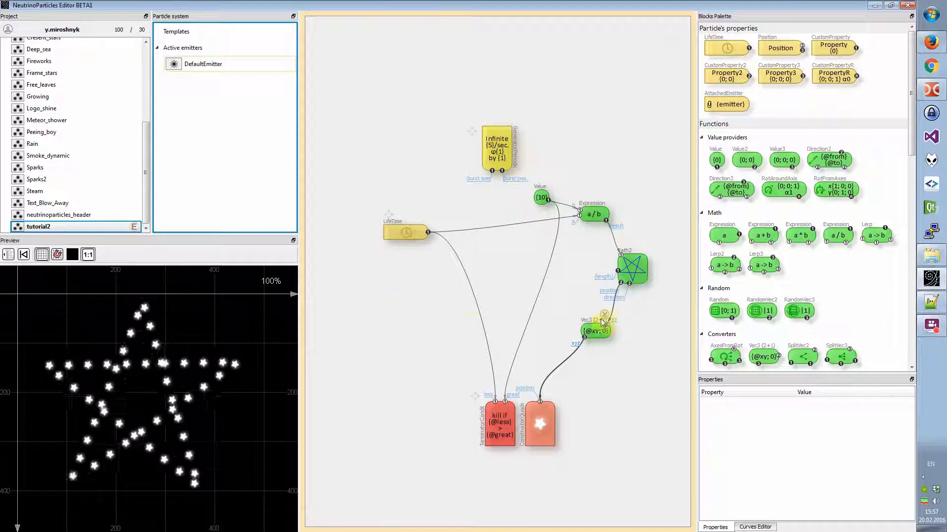
pyautogui.click(640, 269)
pyautogui.moveTo(639, 269); pyautogui.dragTo(659, 270)
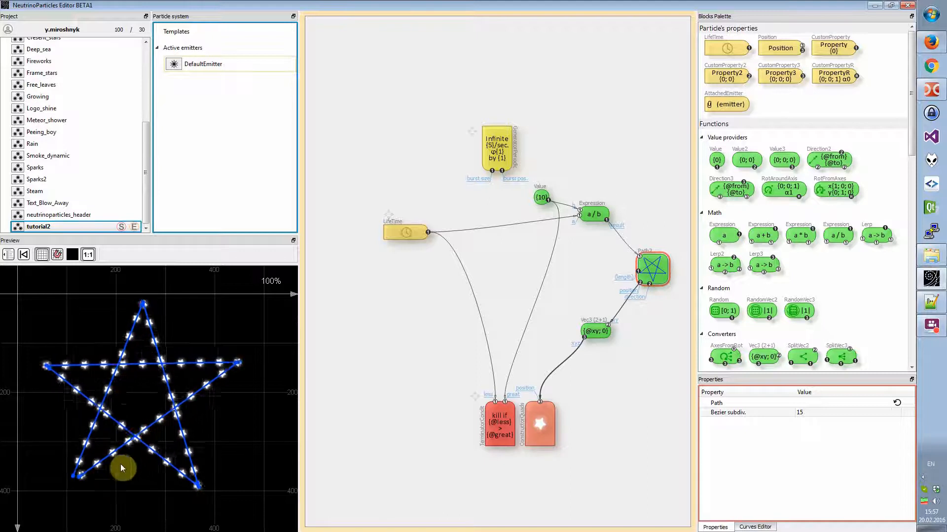
pyautogui.moveTo(663, 277); pyautogui.dragTo(652, 275)
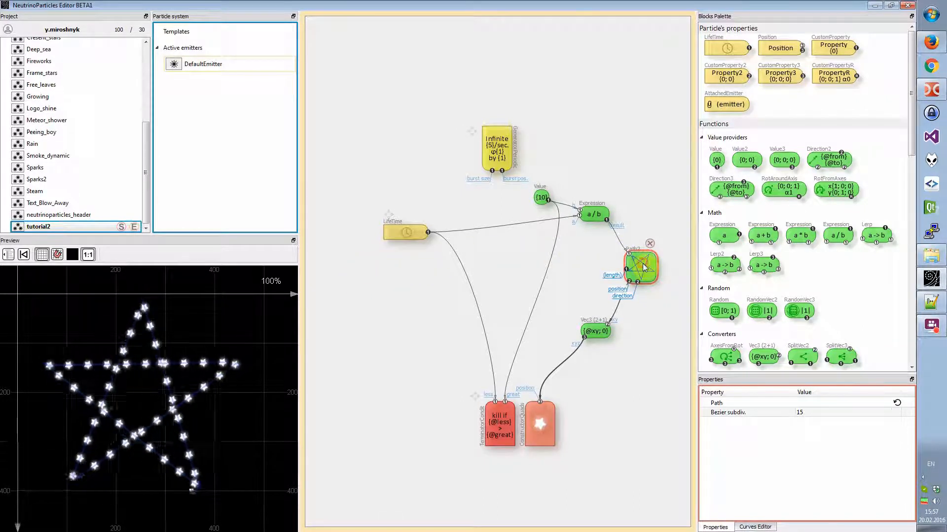
pyautogui.moveTo(642, 266); pyautogui.dragTo(651, 295)
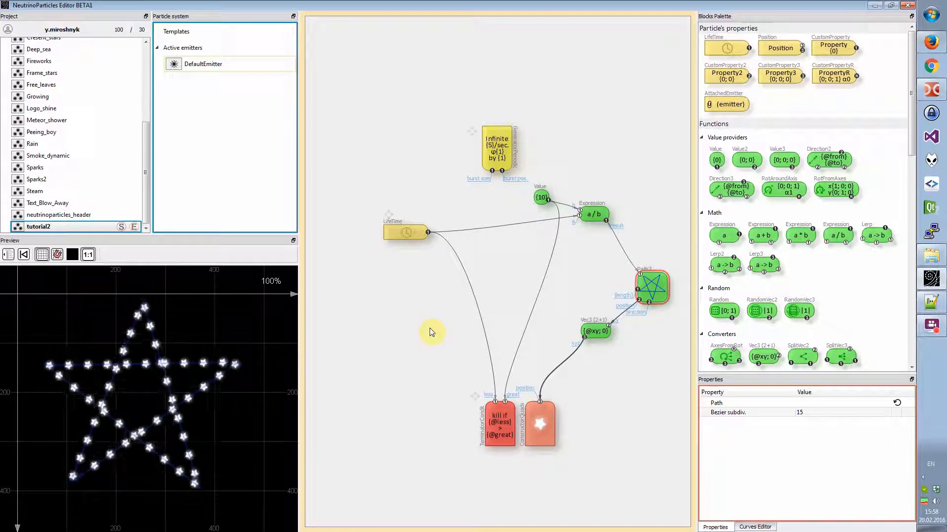
pyautogui.moveTo(658, 287); pyautogui.dragTo(657, 270)
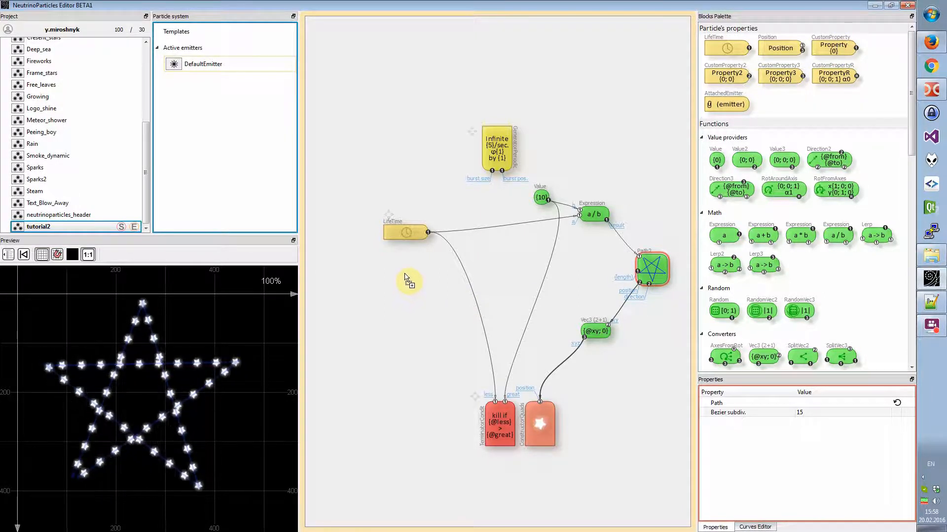
# - Add a CustomProperty block directly below the LifeTime block and name it "Path pos."
pyautogui.moveTo(404, 279); pyautogui.dragTo(404, 279)
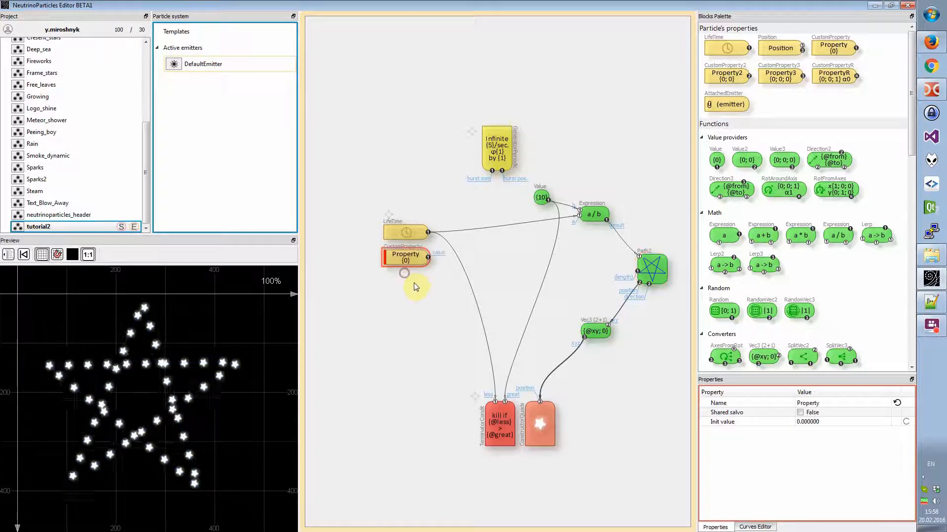
pyautogui.click(399, 257)
pyautogui.click(824, 399)
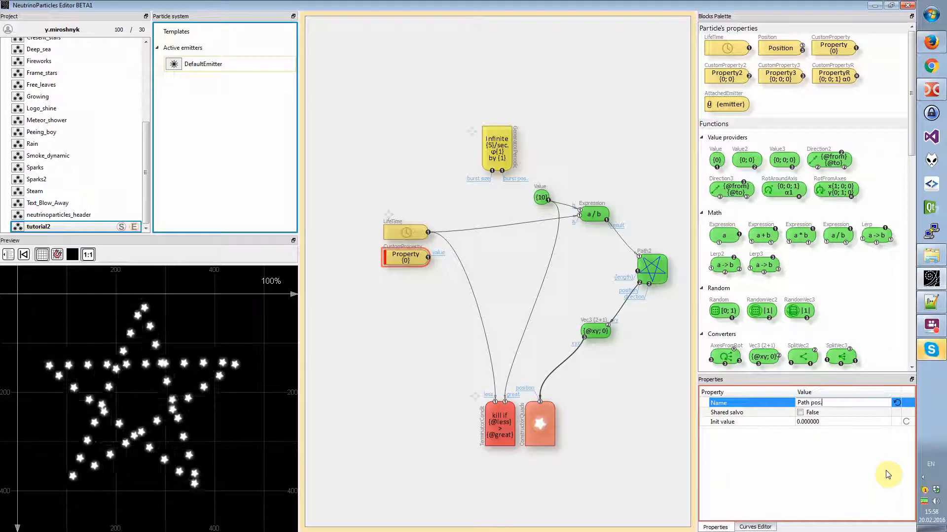
pyautogui.press('Return')
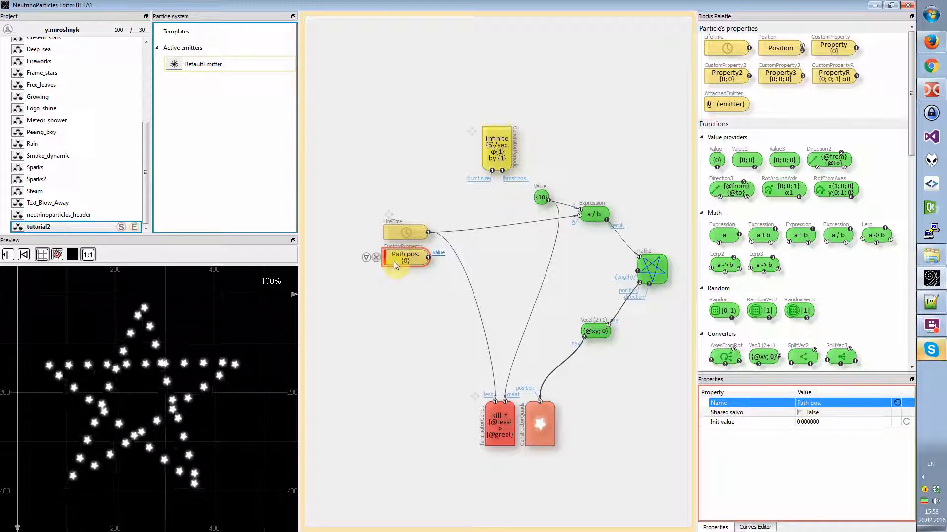
pyautogui.click(425, 294)
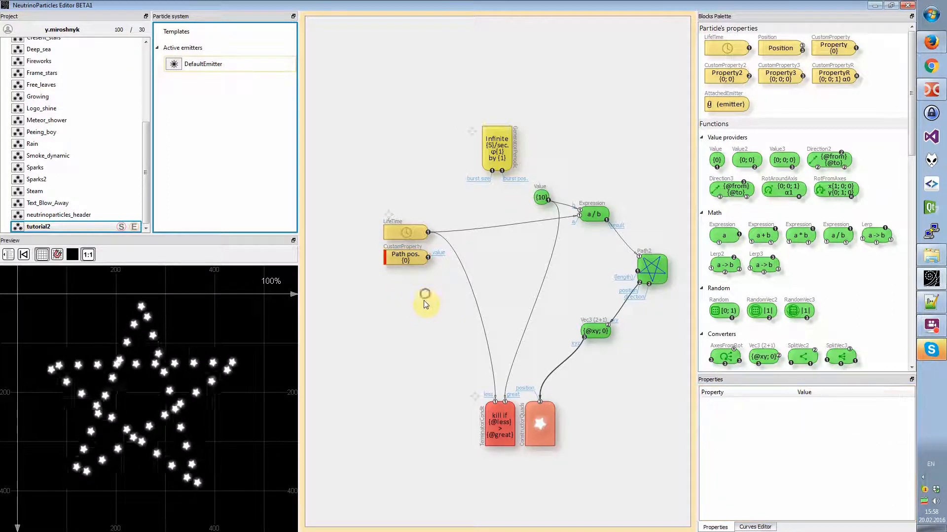
# - Add a Random block with the range 0 to 1 beside the LifeTime block
pyautogui.click(404, 258)
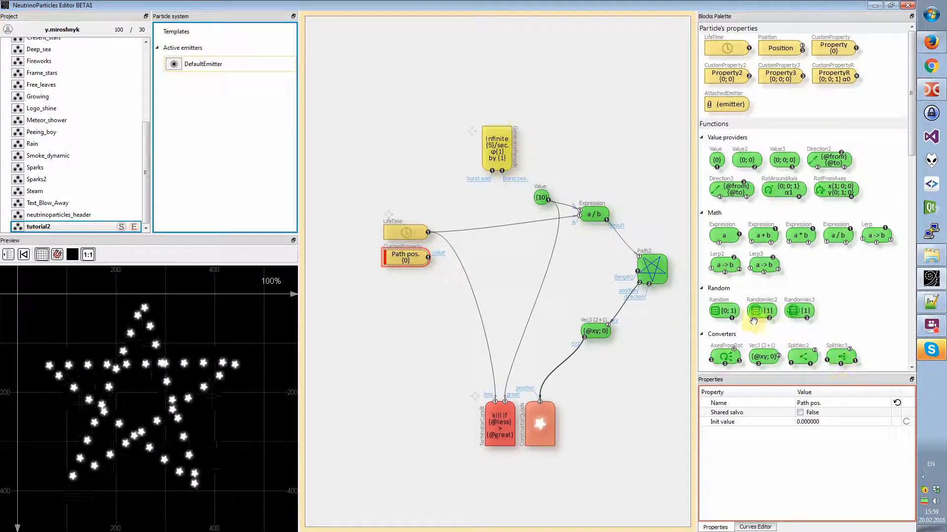
pyautogui.moveTo(724, 311); pyautogui.dragTo(331, 228)
pyautogui.click(370, 189)
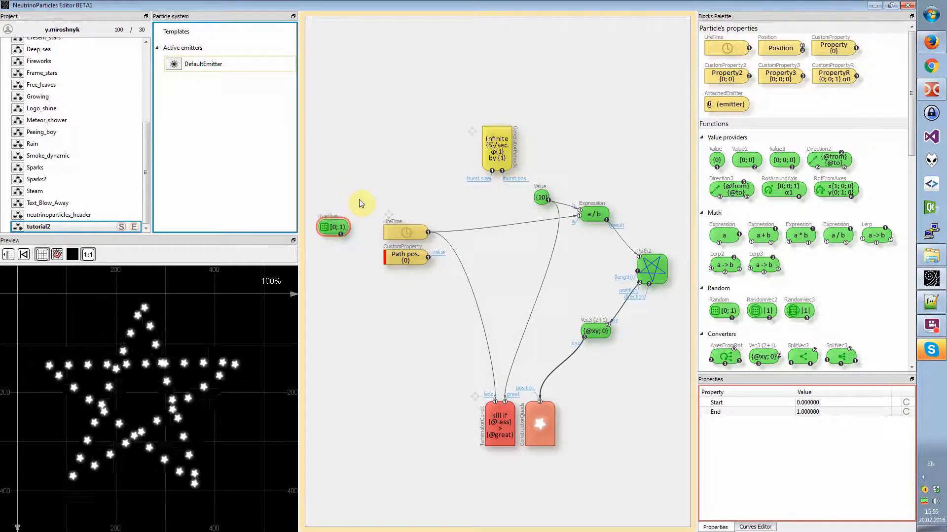
pyautogui.click(359, 199)
# - Expose the init value of Path pos. as an input and feed it from the Random block's output
pyautogui.click(402, 253)
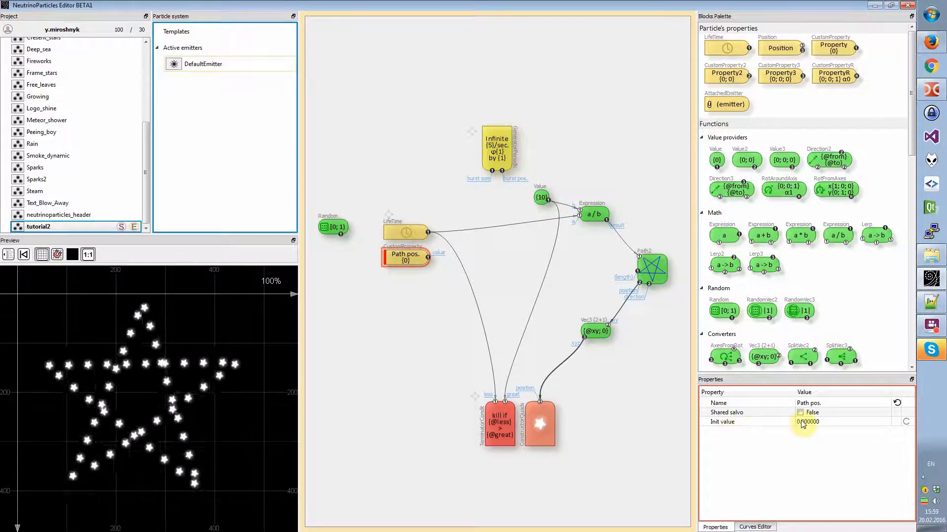
pyautogui.click(905, 422)
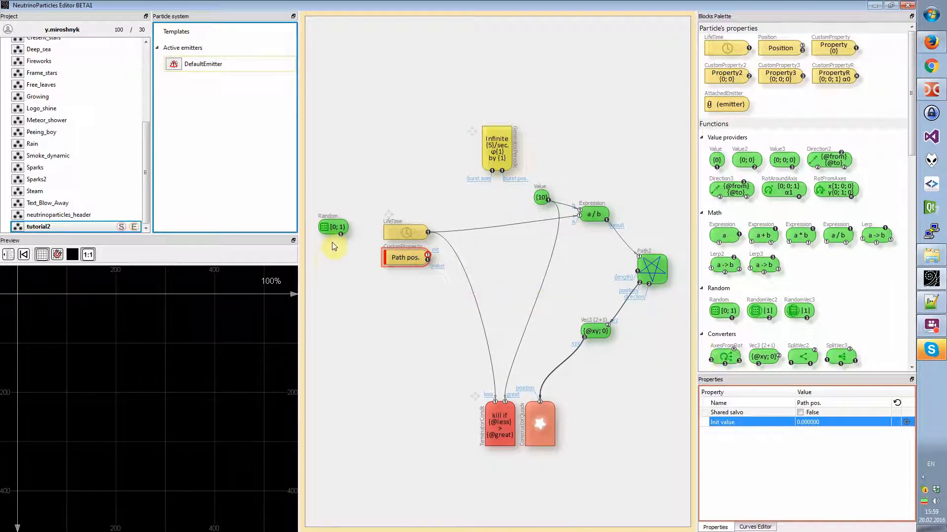
pyautogui.moveTo(347, 240); pyautogui.dragTo(428, 257)
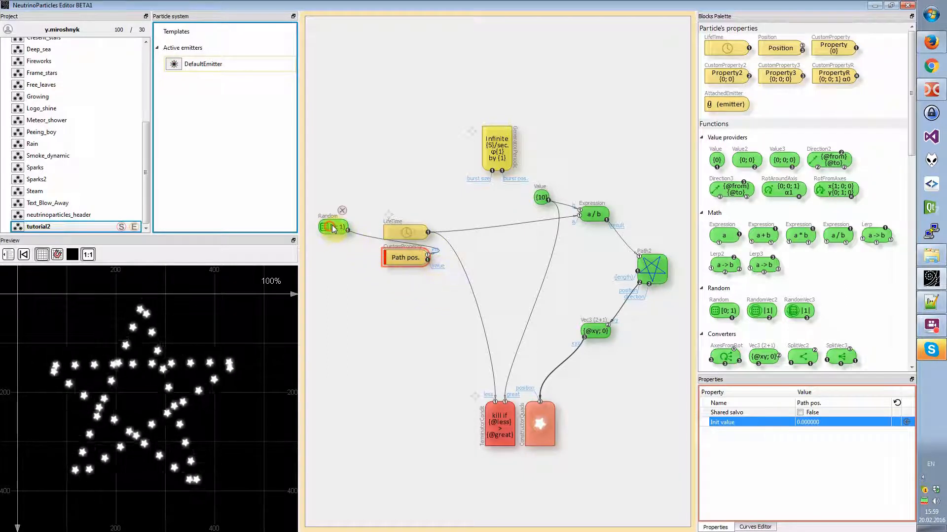
pyautogui.moveTo(332, 225); pyautogui.dragTo(335, 220)
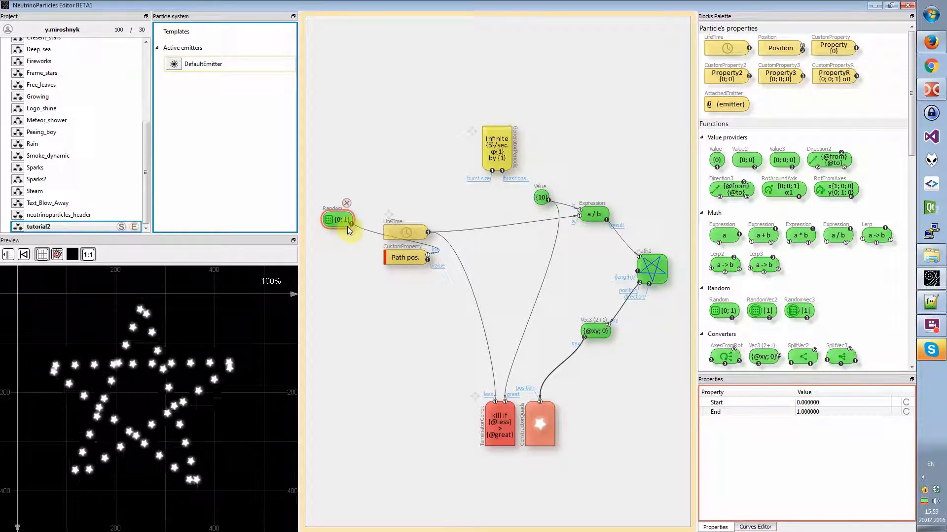
pyautogui.moveTo(347, 226); pyautogui.dragTo(342, 231)
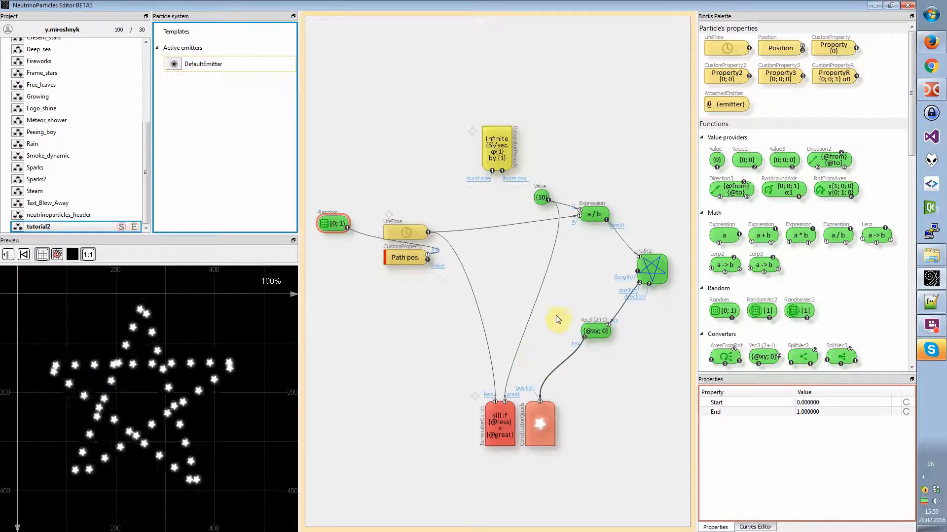
# - Disconnect the Expression from Path2, move Path2 and Vec3 nearer to Path pos., and connect the Path pos. value to Path2's first input
pyautogui.click(639, 257)
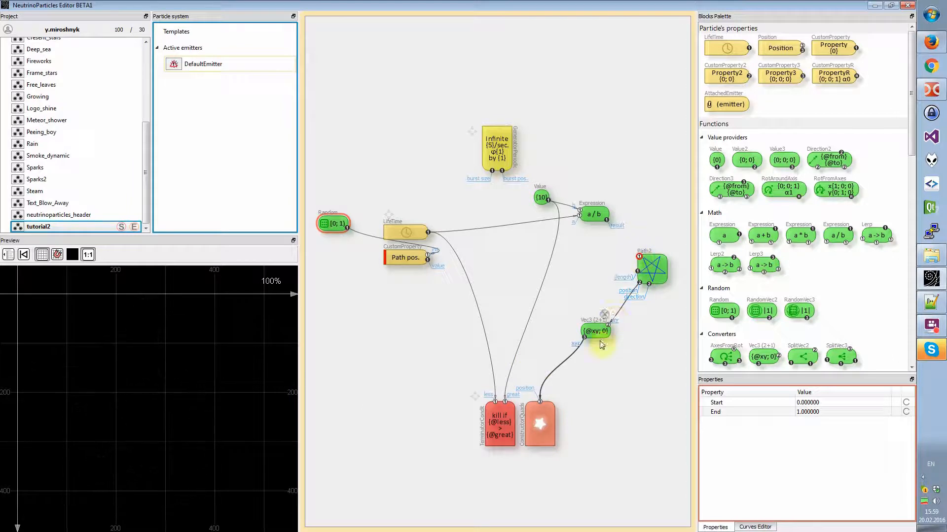
pyautogui.moveTo(652, 269); pyautogui.dragTo(507, 279)
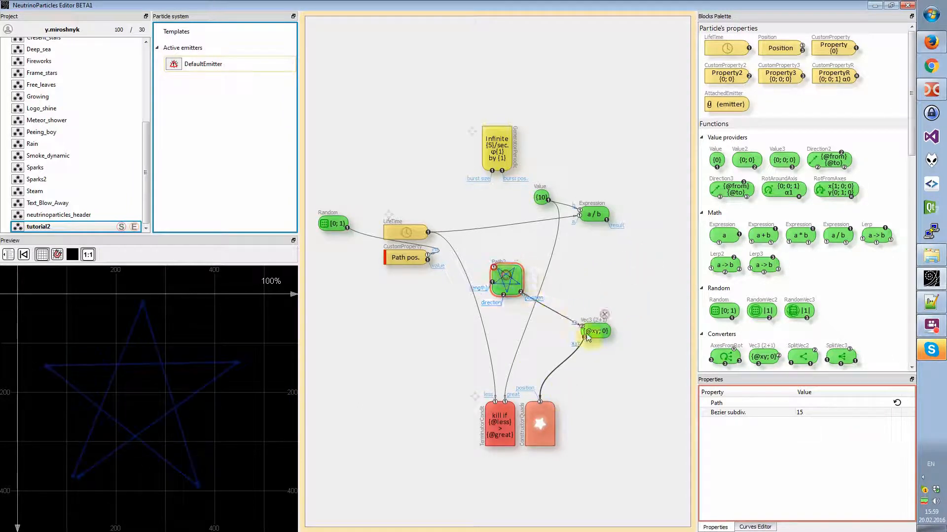
pyautogui.moveTo(587, 337); pyautogui.dragTo(547, 346)
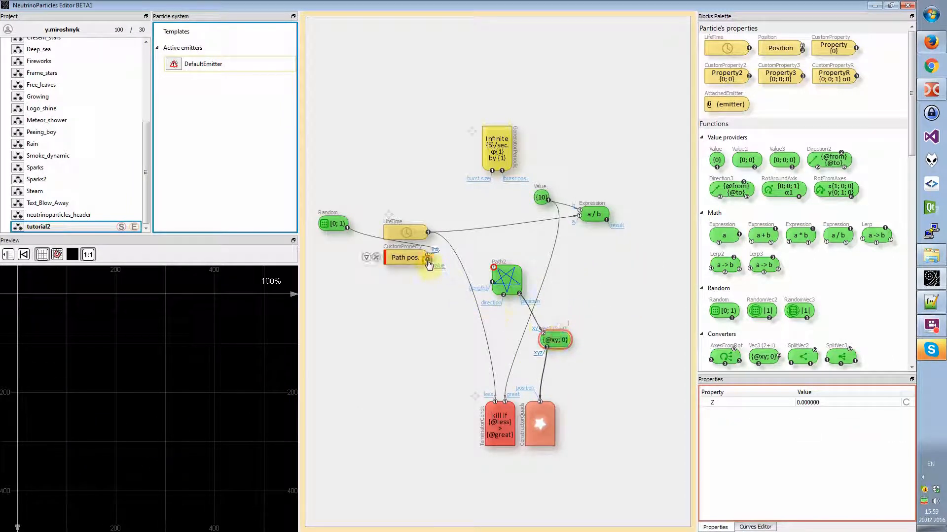
pyautogui.moveTo(428, 262); pyautogui.dragTo(492, 271)
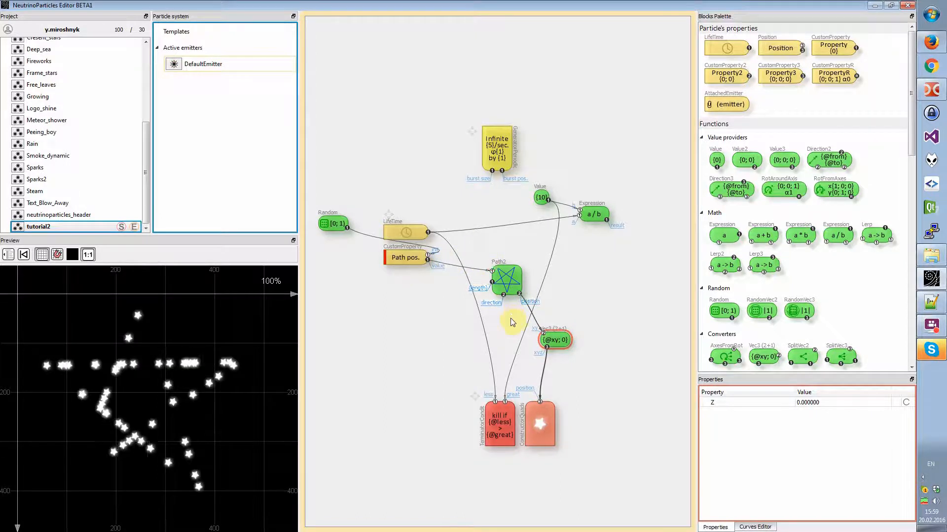
pyautogui.moveTo(499, 260)
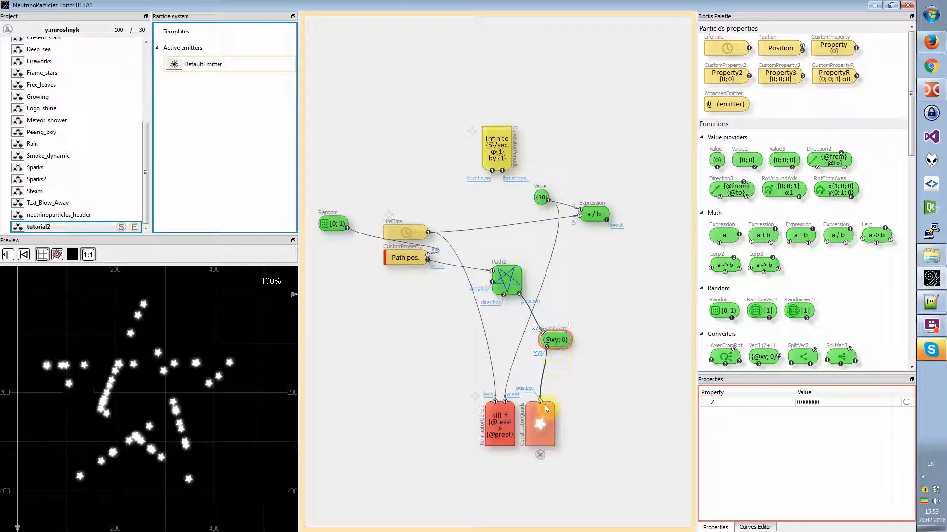
pyautogui.moveTo(539, 409)
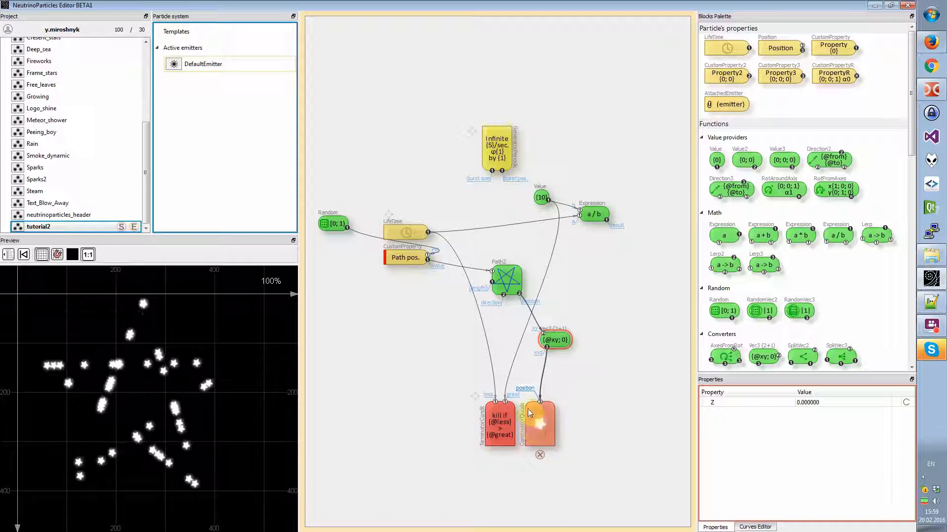
# - Delete all points of the star path in Path2 and draw a three-point arch-shaped path instead
pyautogui.click(506, 273)
pyautogui.moveTo(232, 486); pyautogui.dragTo(258, 506)
pyautogui.press('Delete')
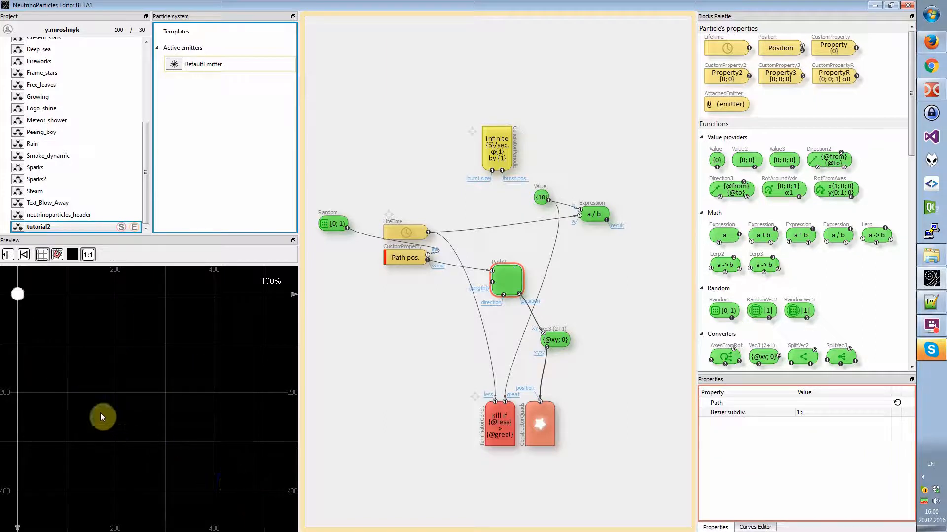
pyautogui.click(42, 423)
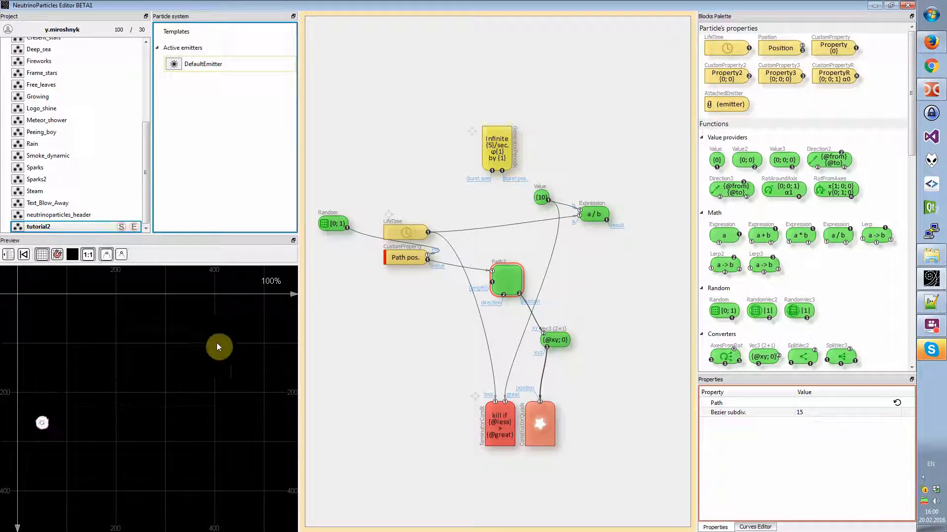
pyautogui.click(165, 334)
pyautogui.click(261, 443)
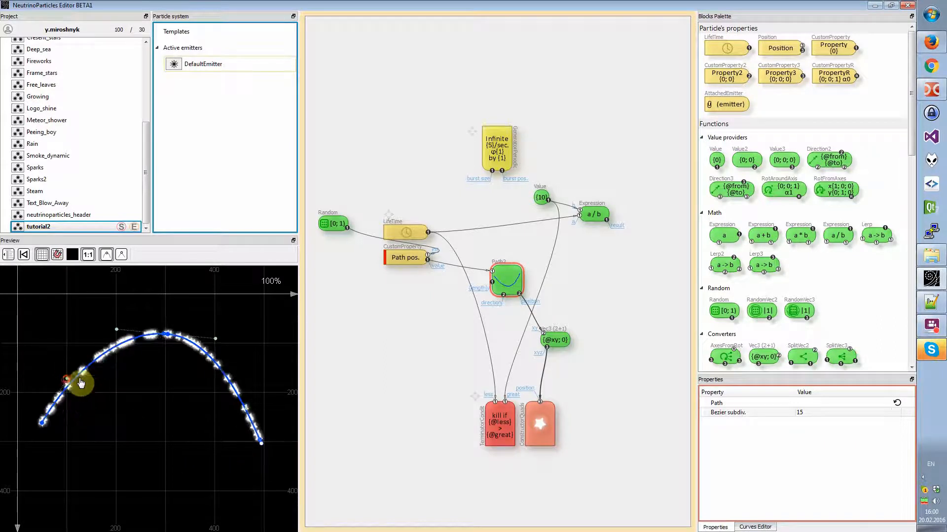
pyautogui.click(405, 345)
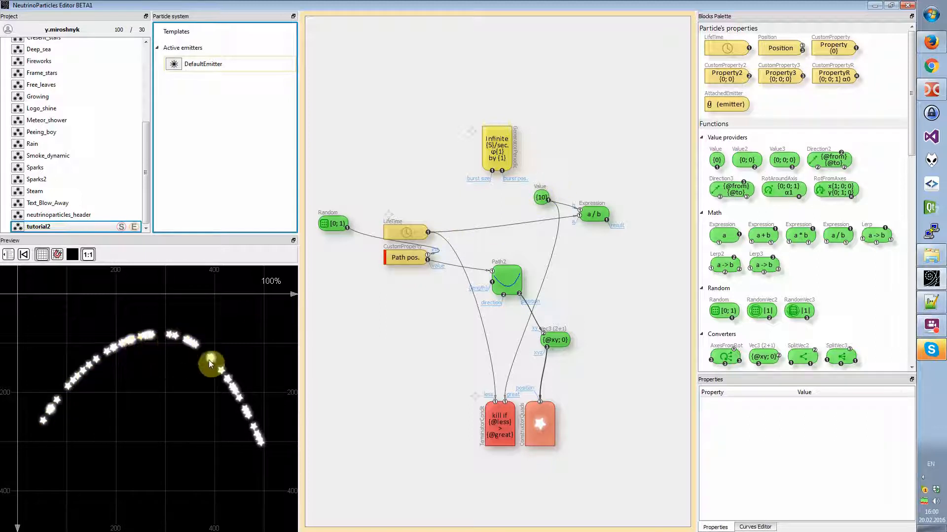
# - Set X of the Value block that limits the particle lifetime to 2
pyautogui.click(541, 197)
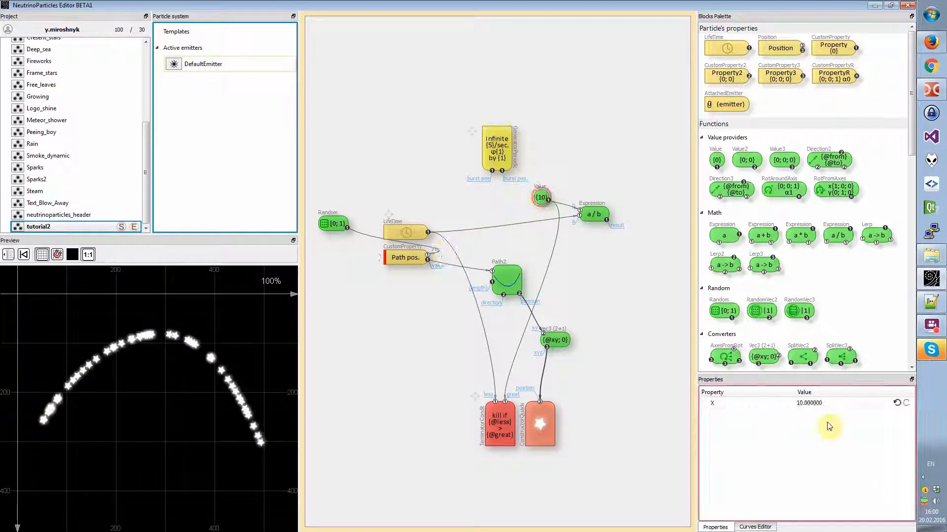
pyautogui.doubleClick(829, 403)
pyautogui.write('2')
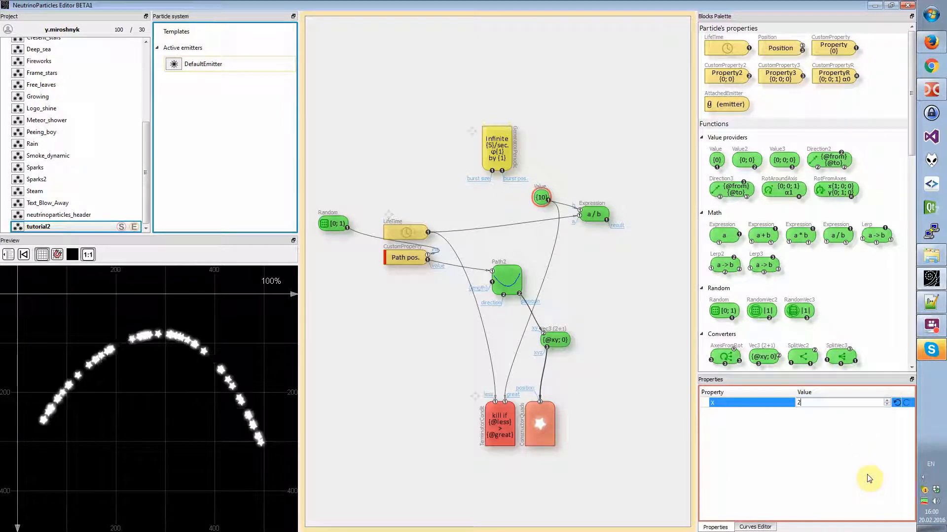
pyautogui.press('Return')
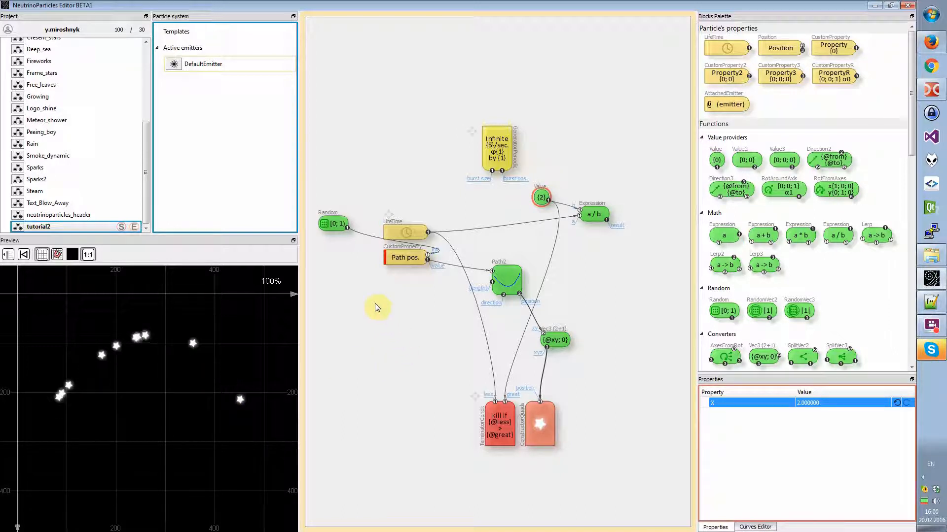
pyautogui.moveTo(400, 264)
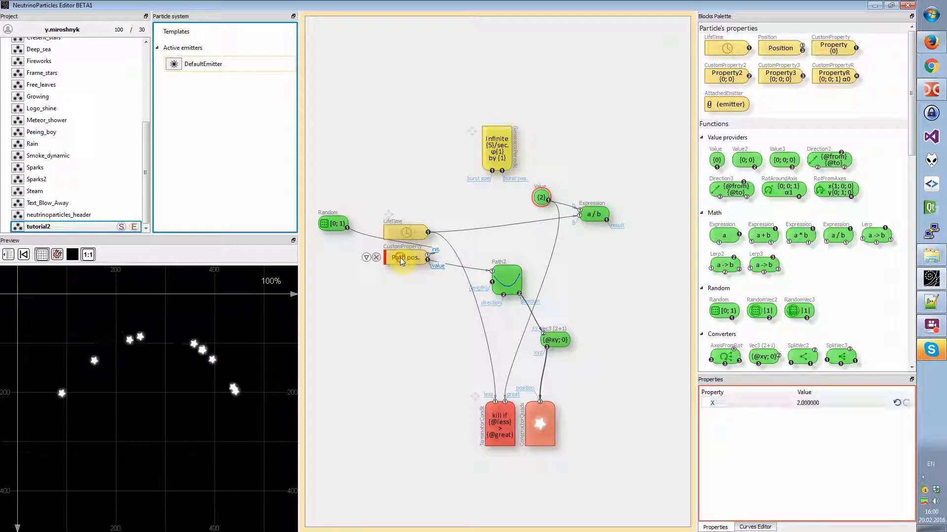
pyautogui.click(400, 257)
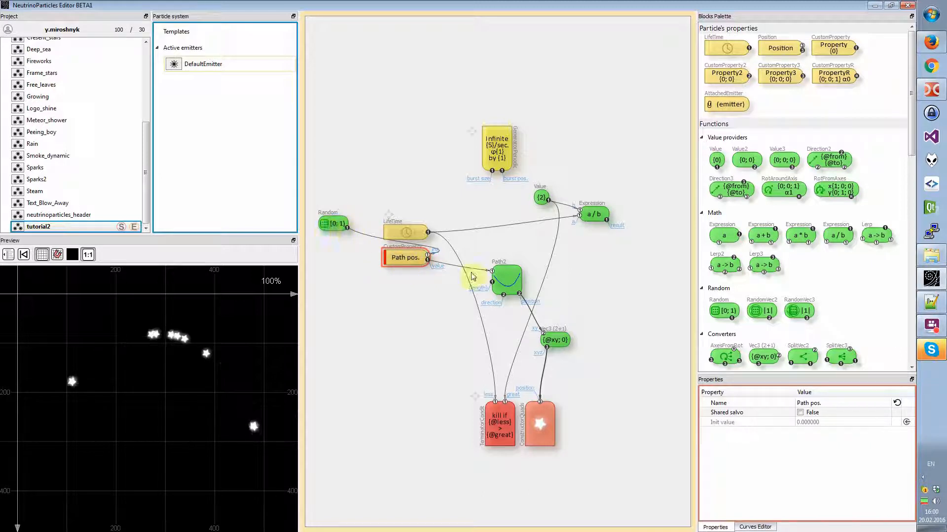
pyautogui.moveTo(507, 277); pyautogui.dragTo(505, 277)
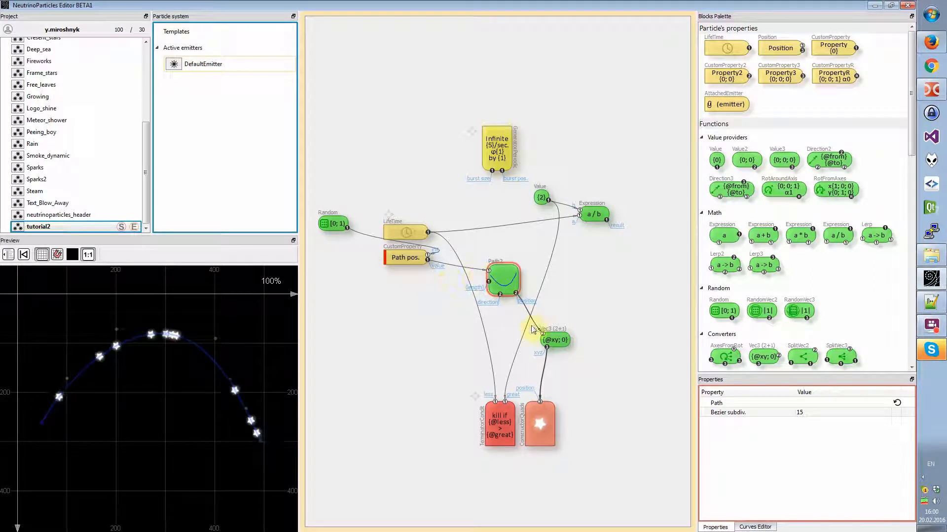
pyautogui.moveTo(544, 341); pyautogui.dragTo(546, 336)
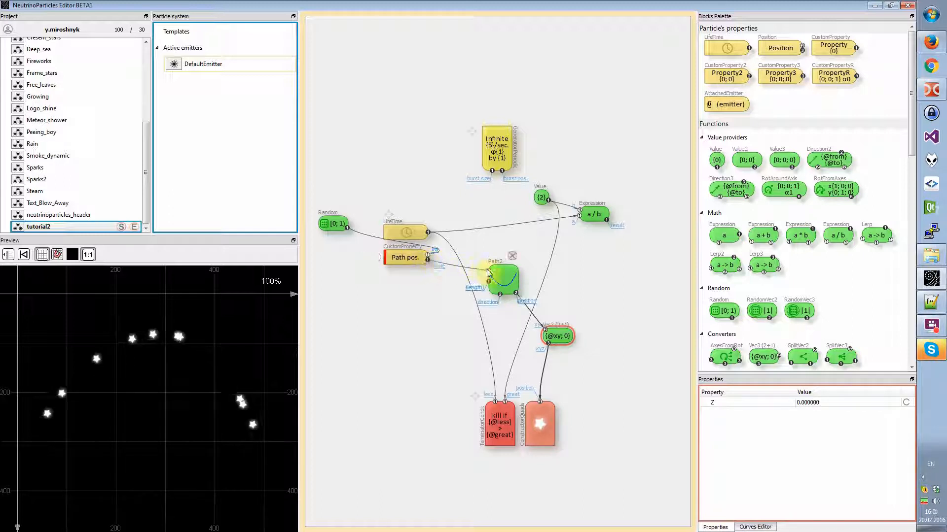
pyautogui.moveTo(504, 280); pyautogui.dragTo(513, 273)
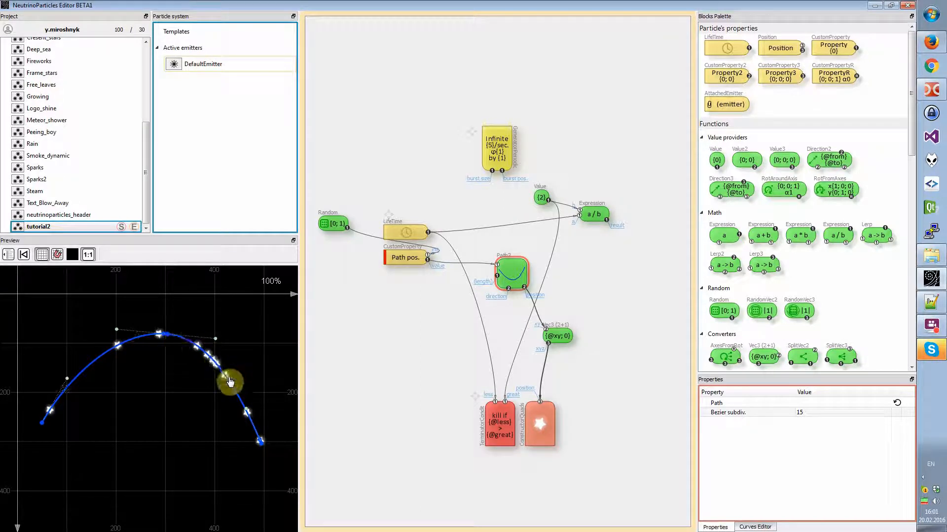
pyautogui.moveTo(559, 338); pyautogui.dragTo(562, 341)
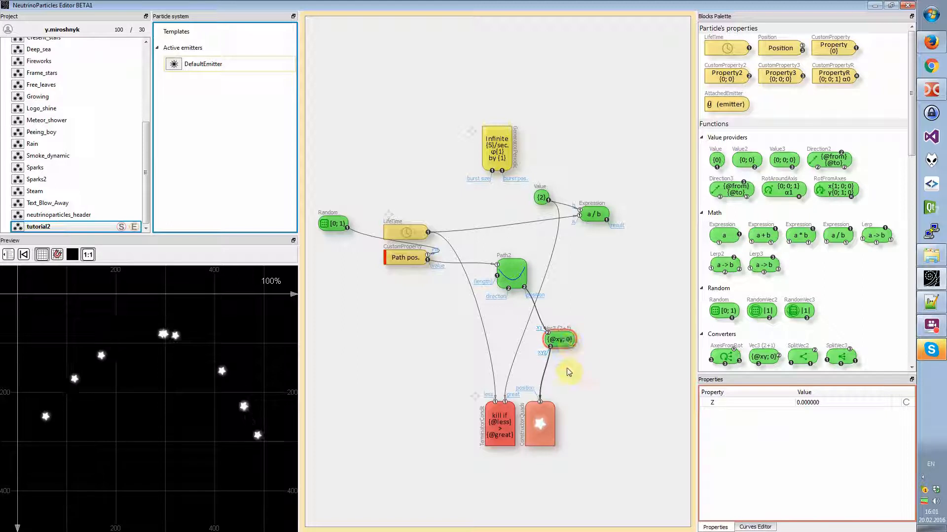
pyautogui.click(538, 418)
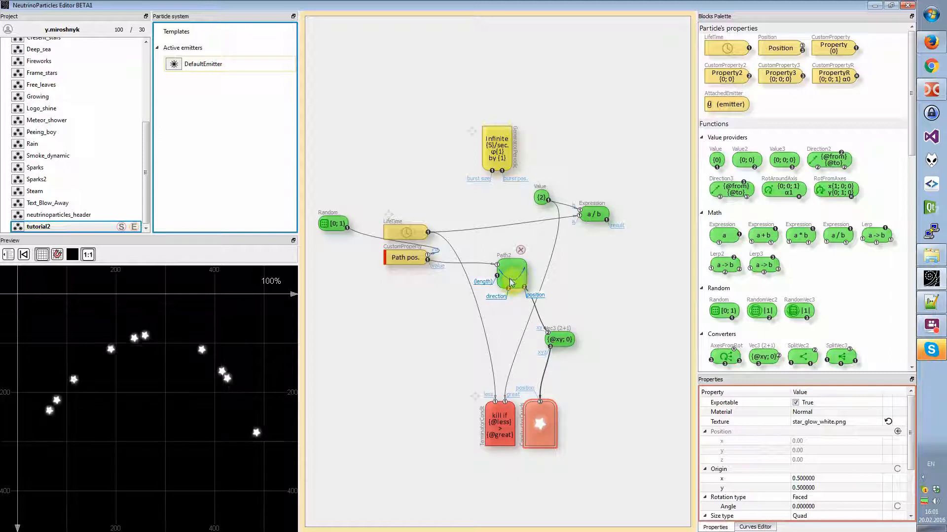
pyautogui.moveTo(512, 281); pyautogui.dragTo(502, 285)
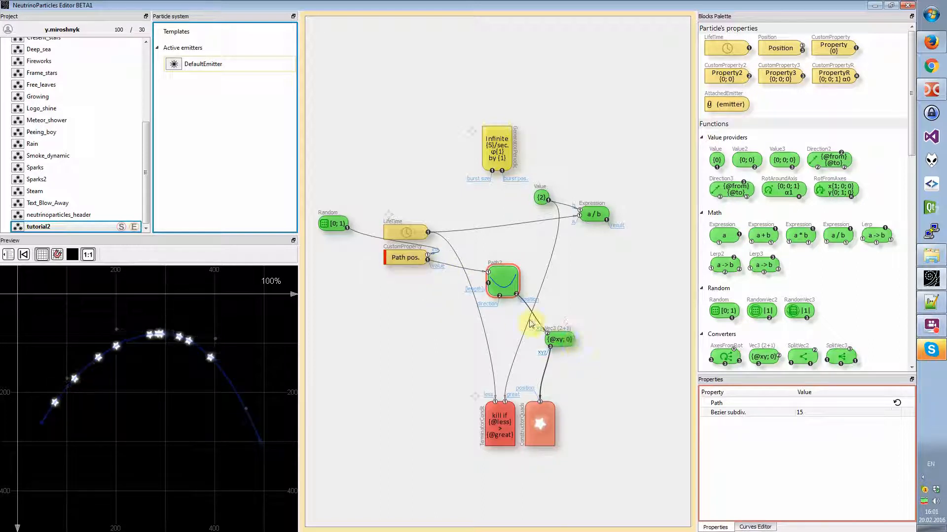
pyautogui.moveTo(557, 340); pyautogui.dragTo(556, 329)
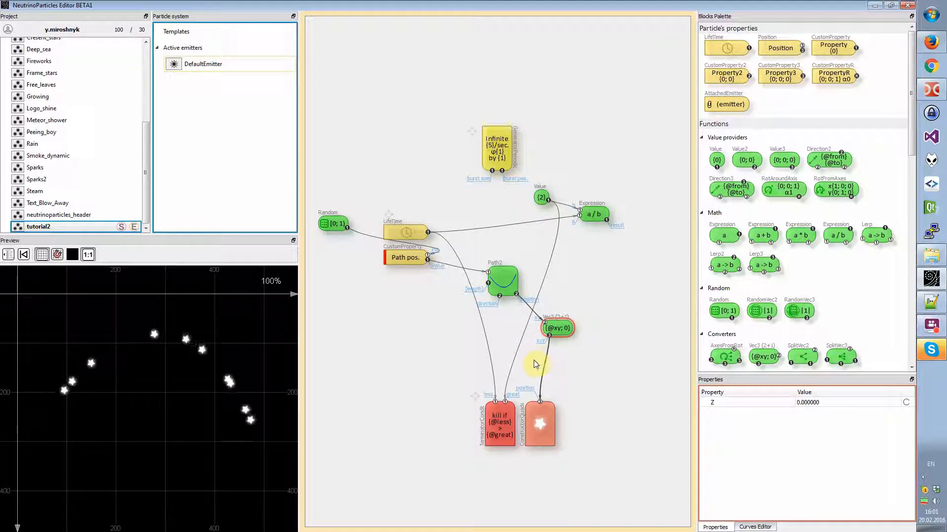
# - Delete the scalar Path pos. property and add a three-component Property3 block beneath LifeTime in its place
pyautogui.moveTo(335, 223); pyautogui.dragTo(338, 209)
pyautogui.click(376, 257)
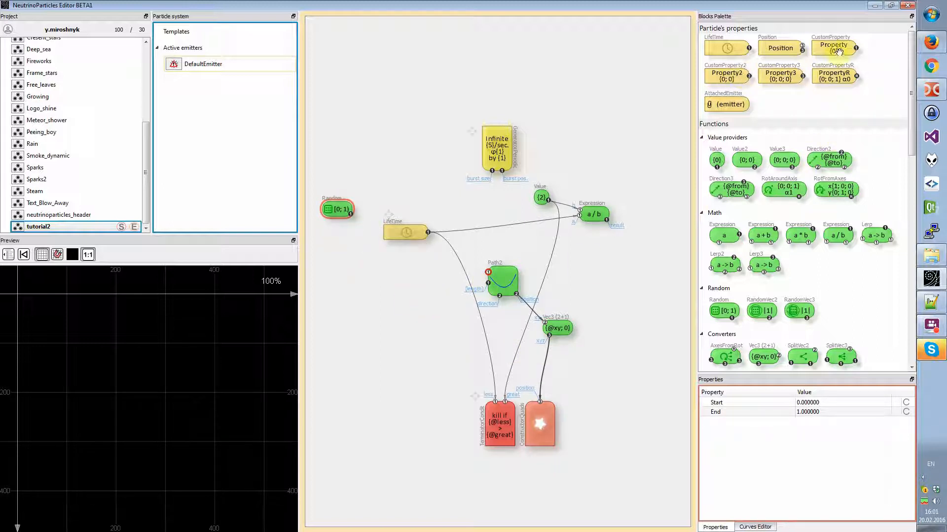
pyautogui.moveTo(780, 75); pyautogui.dragTo(365, 285)
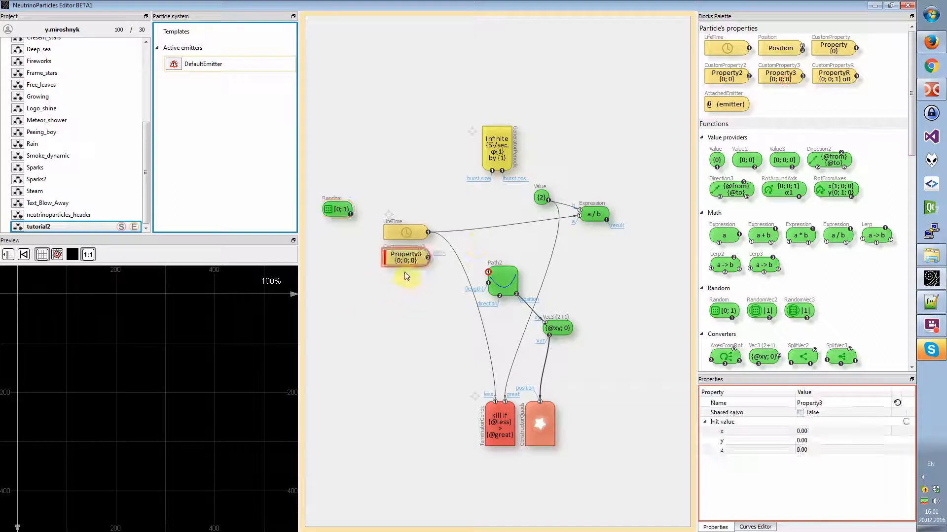
# - Name the new three-component property "Path pos." and expose its init value as an input
pyautogui.click(829, 403)
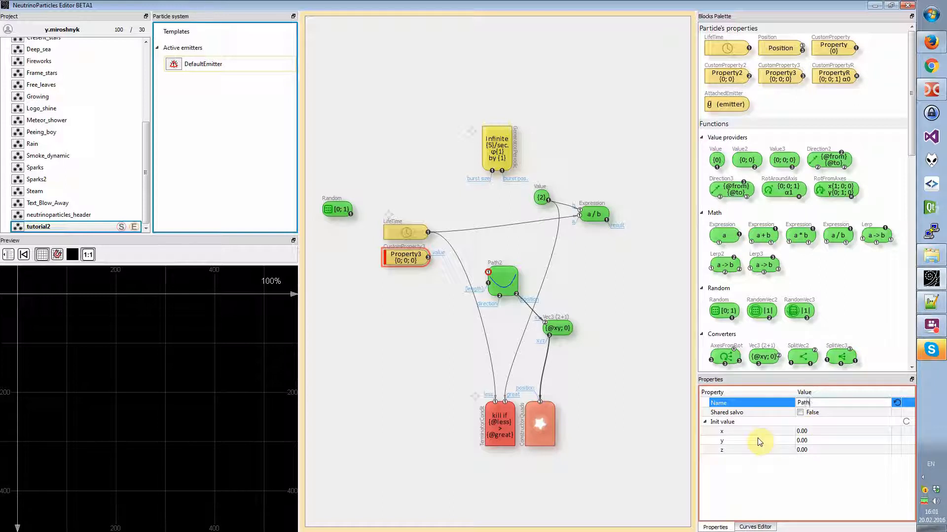
pyautogui.write('Path pos.')
pyautogui.press('Return')
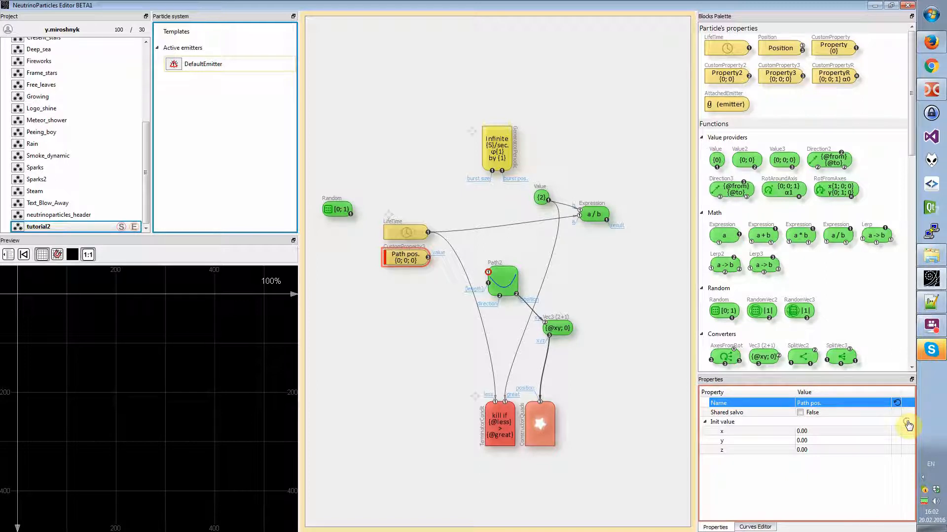
pyautogui.click(908, 423)
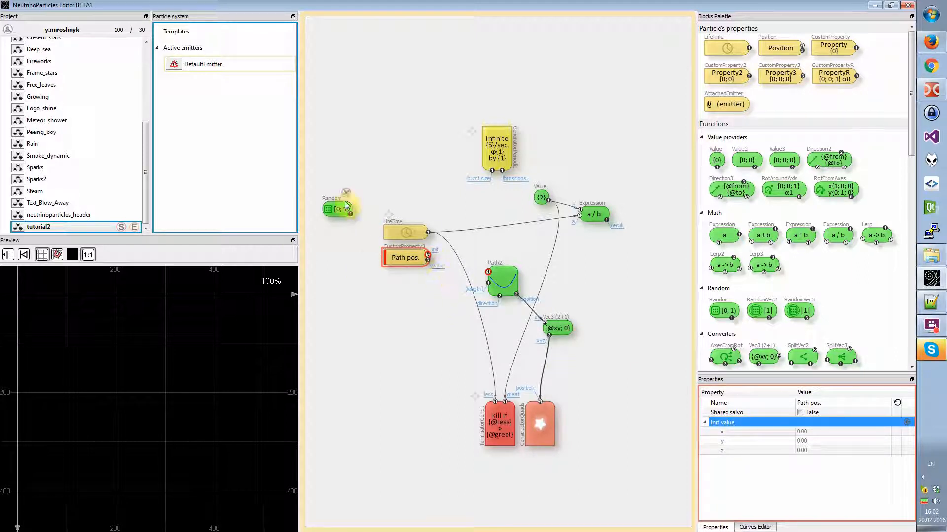
# - Detach Vec3 from the quad constructor, regroup Random, Path2 and Vec3 above Path pos., and chain them into its init input
pyautogui.moveTo(351, 219); pyautogui.dragTo(343, 115)
pyautogui.moveTo(542, 403); pyautogui.dragTo(518, 317)
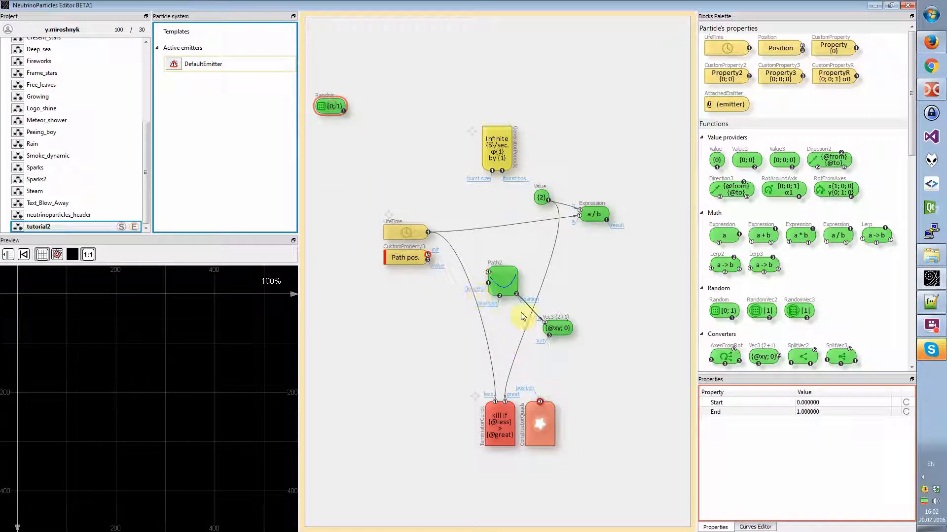
pyautogui.moveTo(503, 284); pyautogui.dragTo(340, 175)
pyautogui.moveTo(559, 327); pyautogui.dragTo(355, 230)
pyautogui.moveTo(344, 113); pyautogui.dragTo(326, 164)
pyautogui.moveTo(345, 238); pyautogui.dragTo(482, 321)
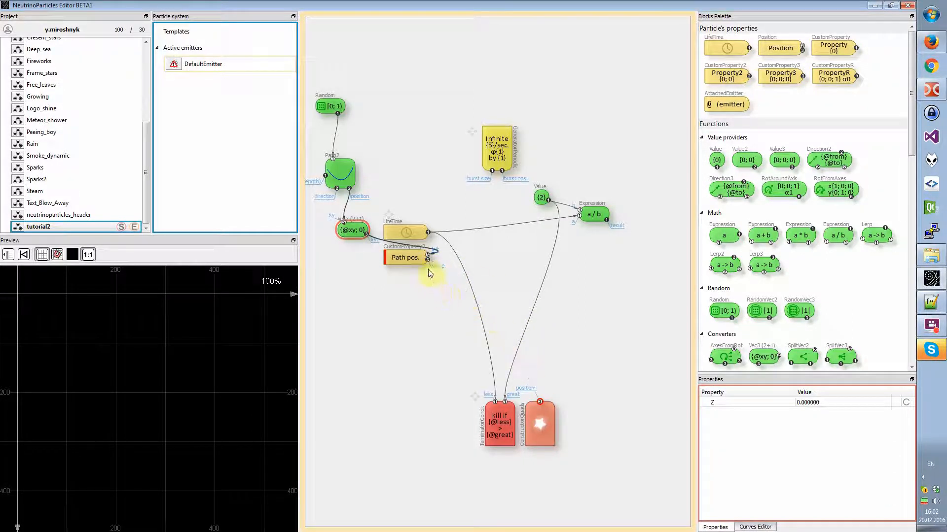
# - Connect the Path pos. value output to the quad constructor's position input
pyautogui.click(409, 257)
pyautogui.moveTo(428, 261); pyautogui.dragTo(503, 295)
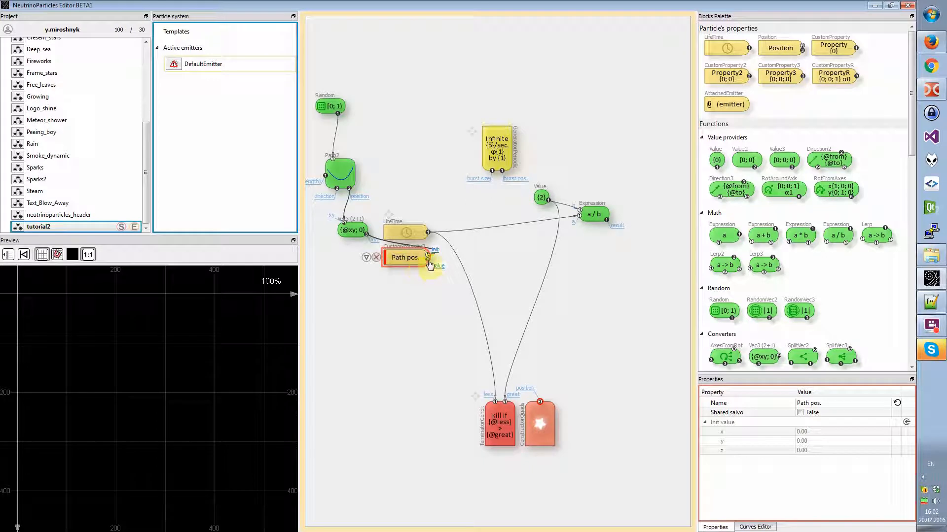
pyautogui.moveTo(427, 260)
pyautogui.mouseDown()
pyautogui.moveTo(482, 282)
pyautogui.moveTo(541, 404)
pyautogui.mouseUp()
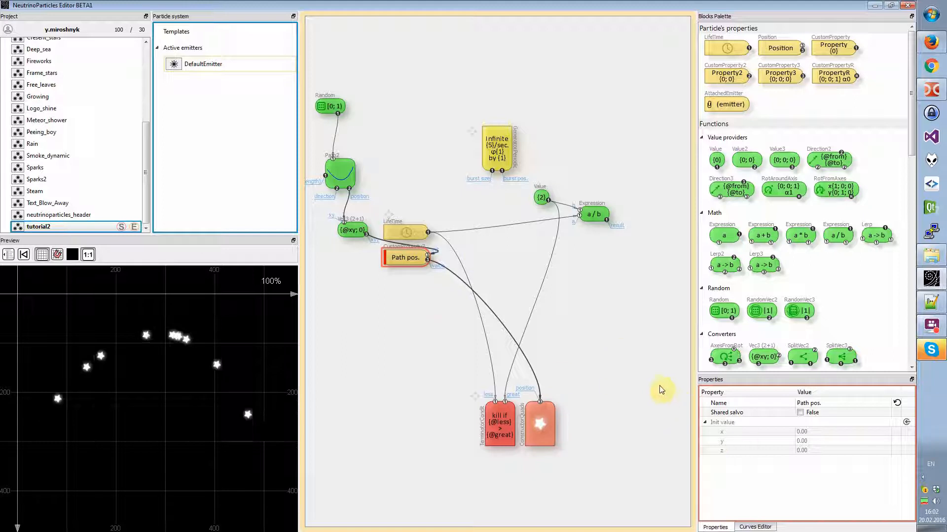
pyautogui.moveTo(340, 173); pyautogui.dragTo(340, 167)
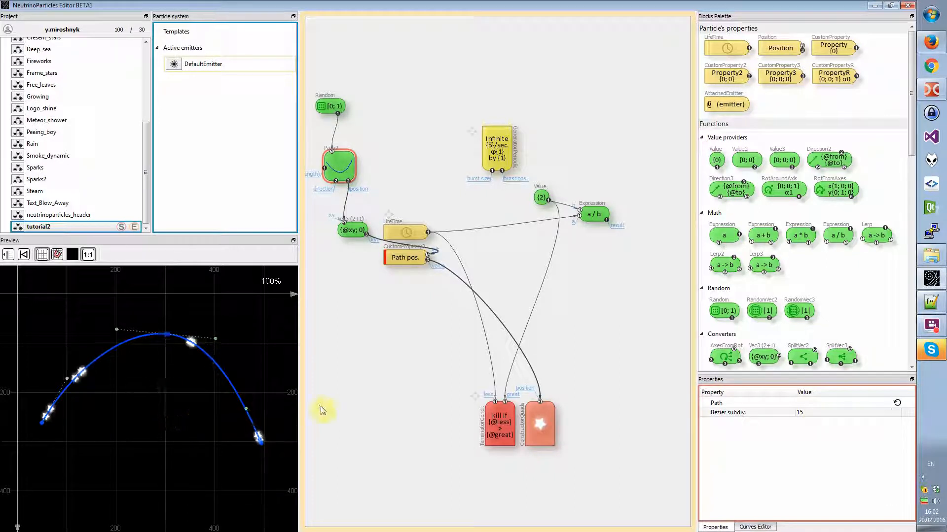
pyautogui.click(336, 385)
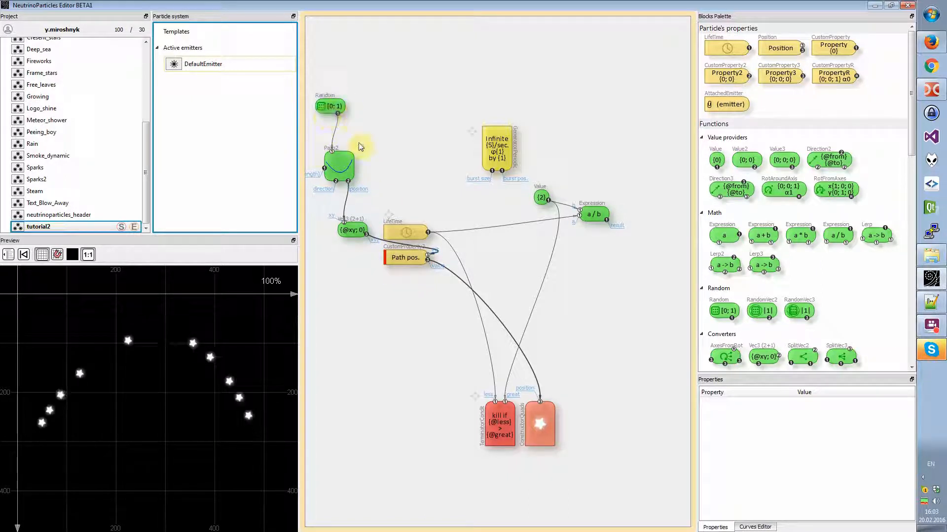
pyautogui.click(403, 259)
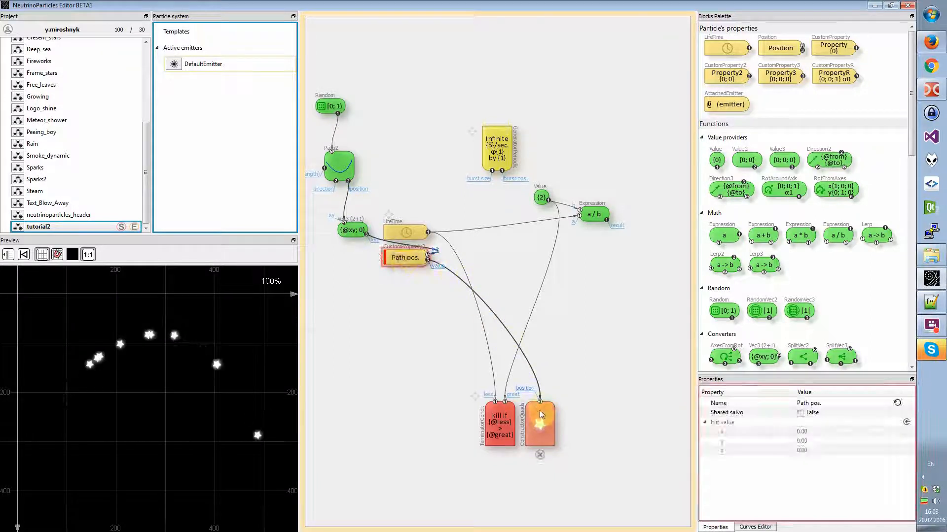
pyautogui.click(542, 415)
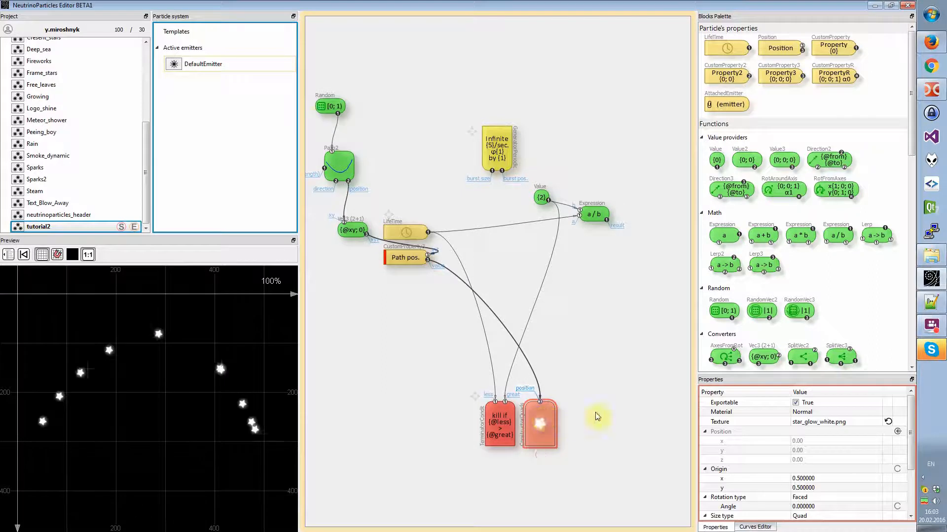
pyautogui.click(408, 266)
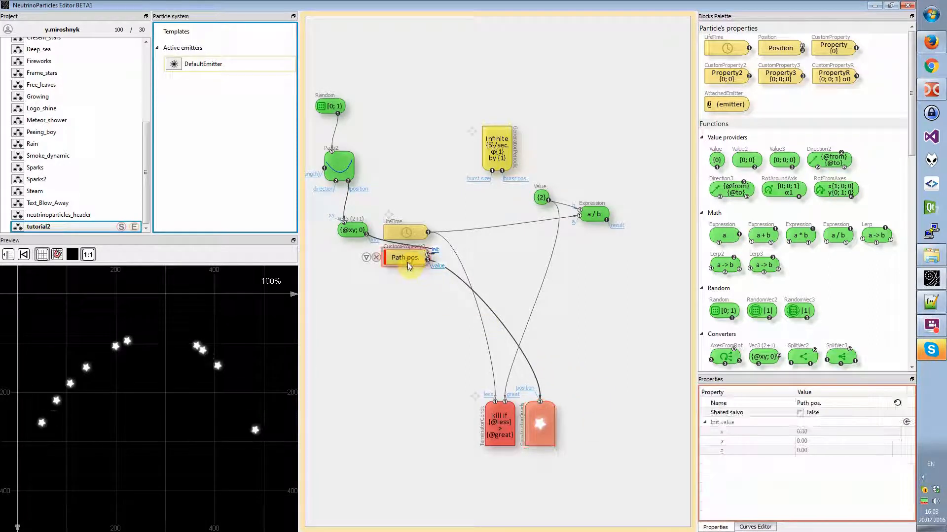
pyautogui.click(543, 425)
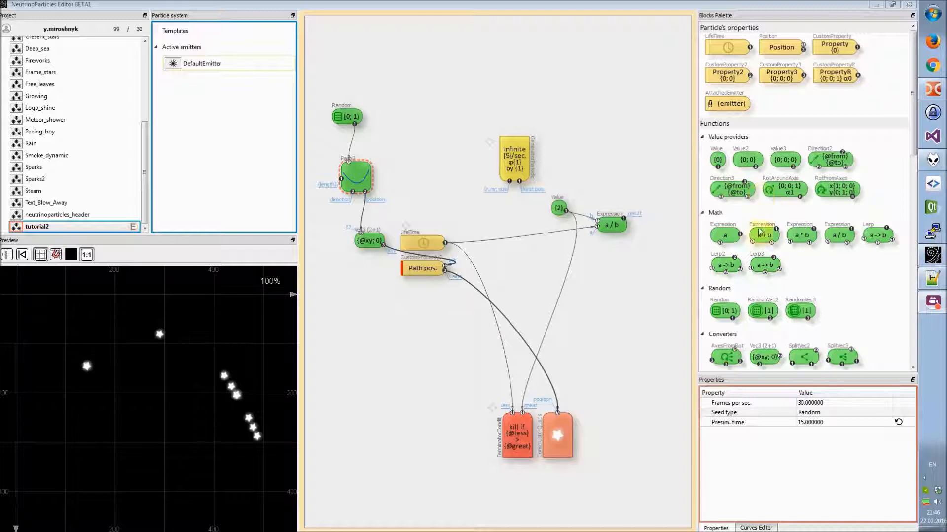
# - Add a Curves1 block to the graph in the free area below the Expression block
pyautogui.moveTo(910, 133); pyautogui.dragTo(912, 242)
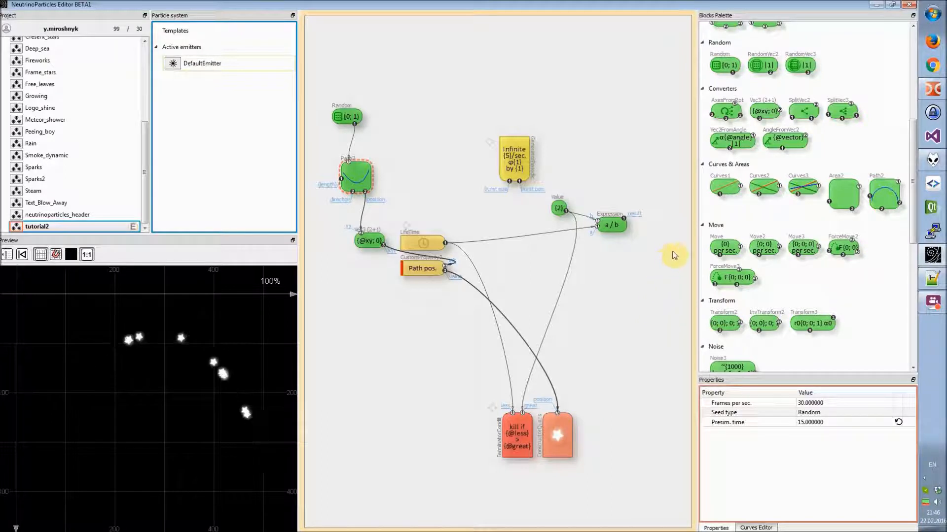
pyautogui.moveTo(727, 187); pyautogui.dragTo(613, 310)
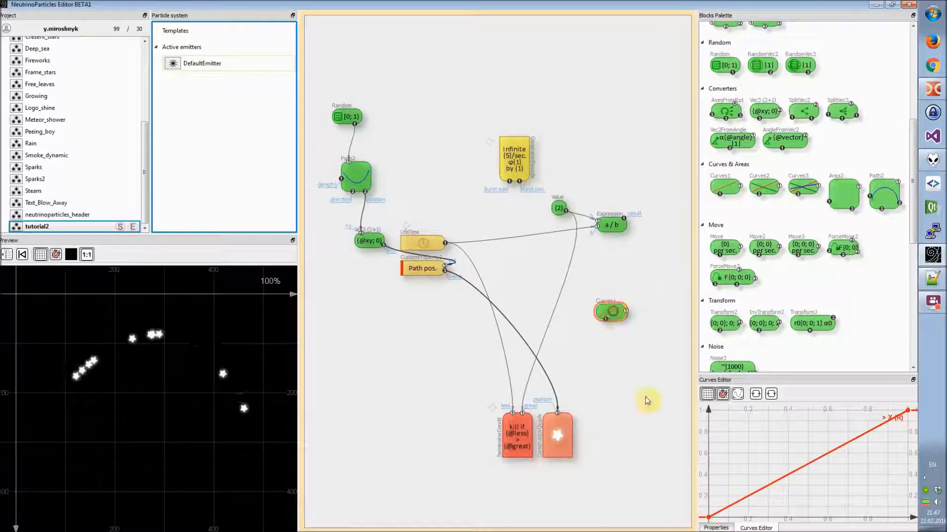
# - Set the quad constructor's Alpha to 0.5
pyautogui.click(562, 436)
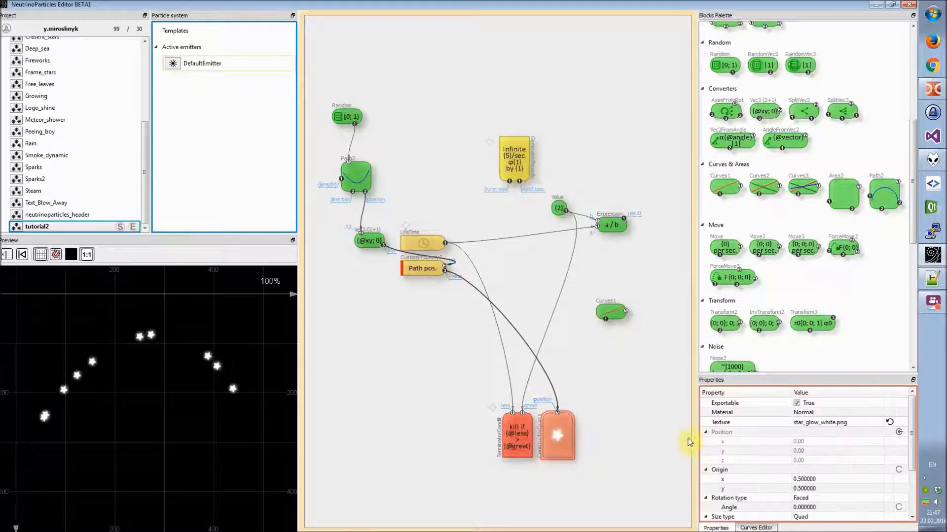
pyautogui.moveTo(912, 413); pyautogui.dragTo(910, 467)
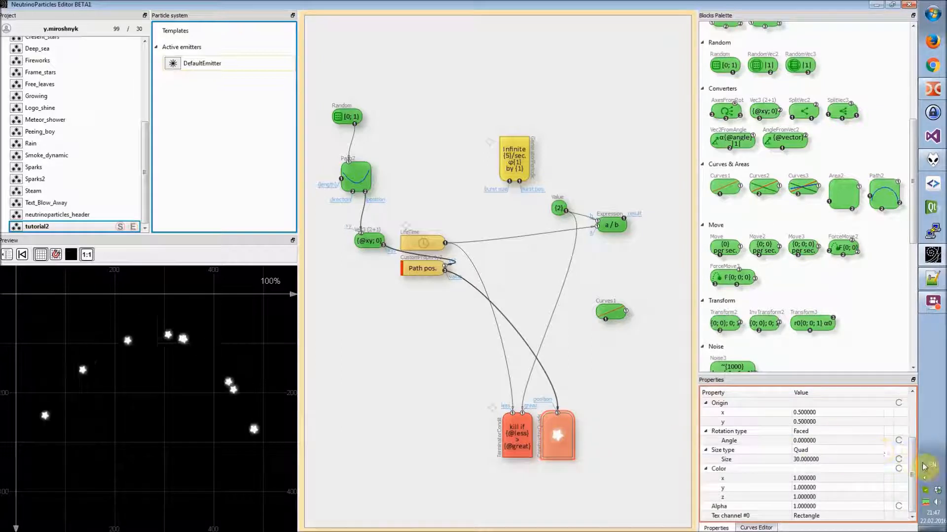
pyautogui.click(745, 507)
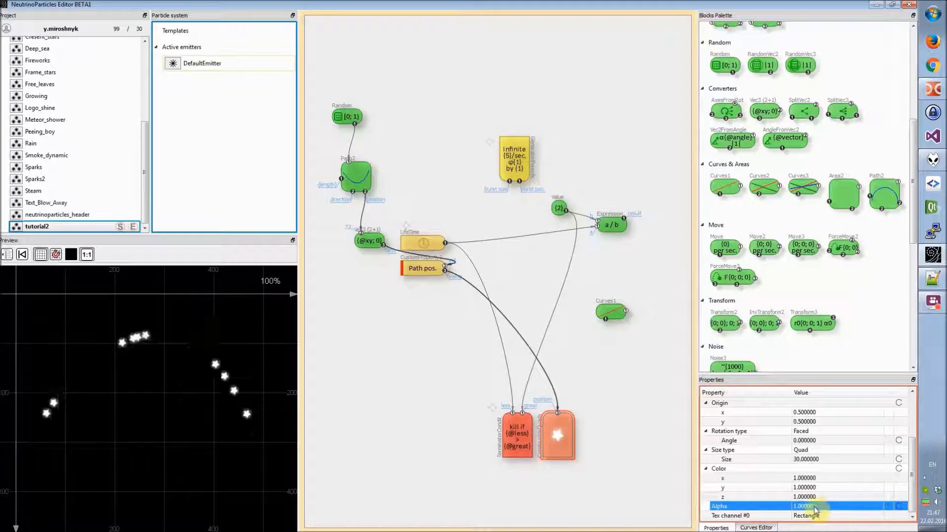
pyautogui.click(815, 507)
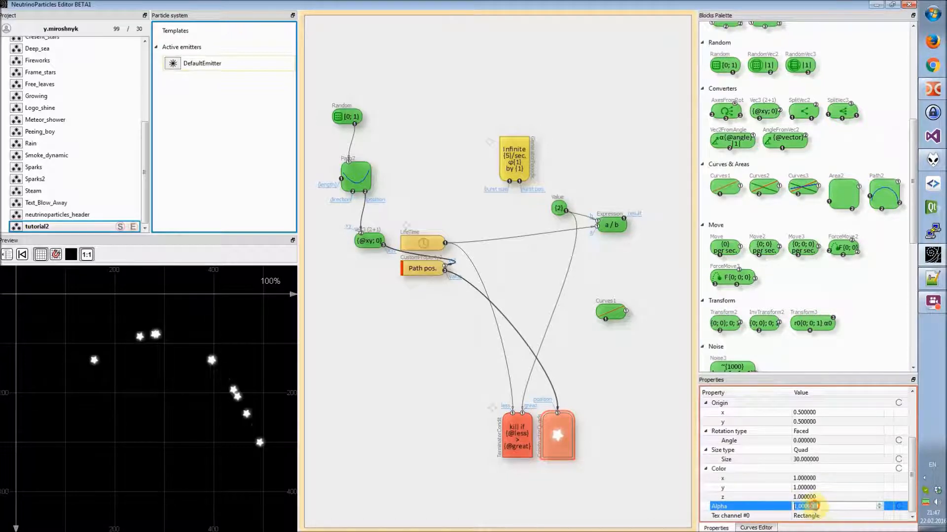
pyautogui.write('0,')
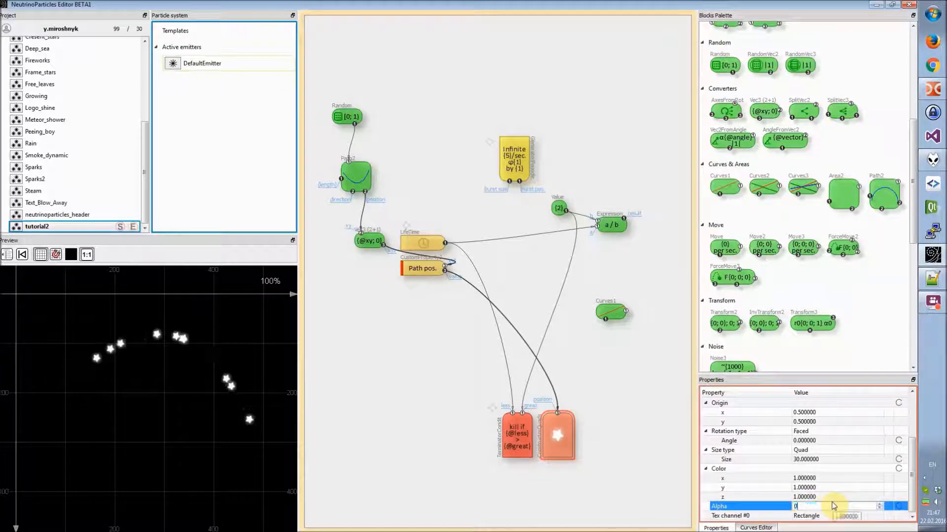
pyautogui.write('5')
pyautogui.press('Return')
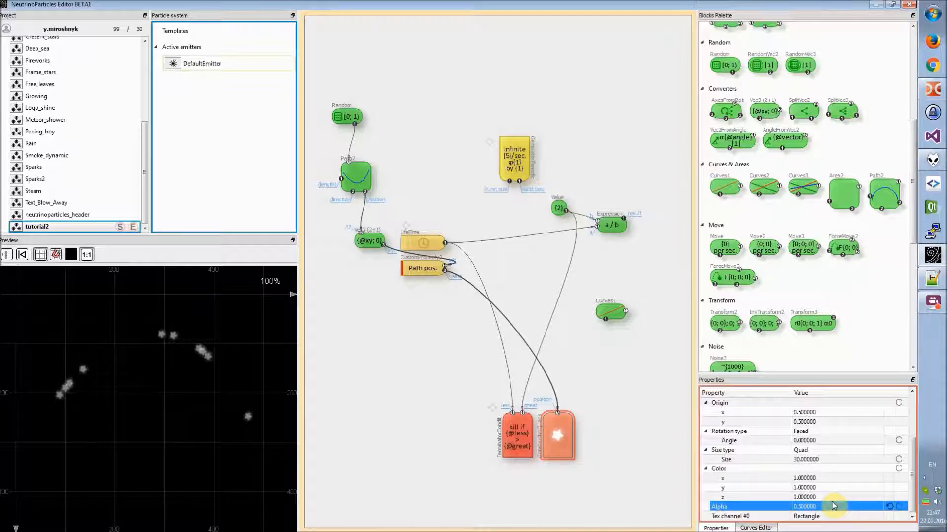
pyautogui.moveTo(88, 373)
pyautogui.mouseDown()
pyautogui.moveTo(166, 341)
pyautogui.moveTo(211, 359)
pyautogui.moveTo(121, 344)
pyautogui.moveTo(165, 341)
pyautogui.moveTo(237, 381)
pyautogui.moveTo(194, 362)
pyautogui.moveTo(95, 374)
pyautogui.moveTo(42, 425)
pyautogui.moveTo(65, 381)
pyautogui.moveTo(189, 365)
pyautogui.moveTo(227, 376)
pyautogui.moveTo(169, 338)
pyautogui.moveTo(70, 393)
pyautogui.moveTo(180, 344)
pyautogui.moveTo(527, 362)
pyautogui.mouseUp()
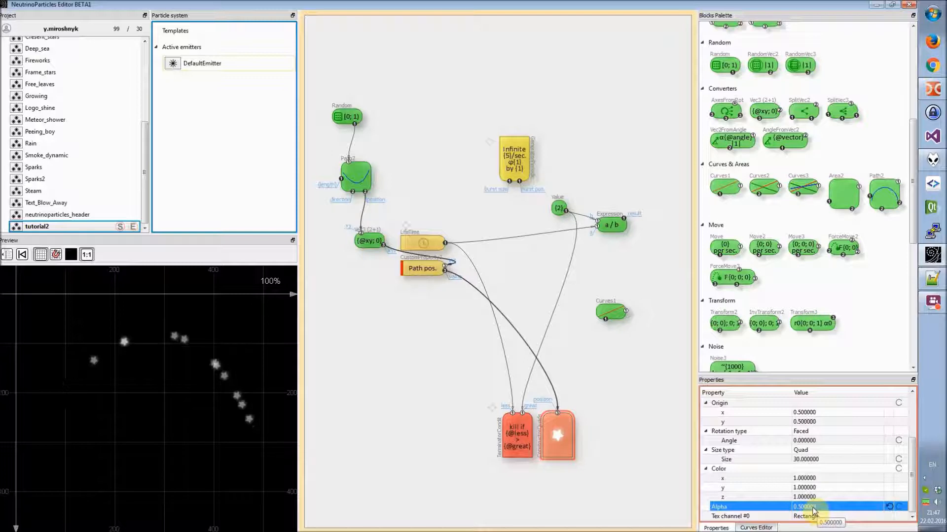
# - Expose the quad constructor's Alpha as an input and feed it from the Expression result through the Curves1 block
pyautogui.click(899, 511)
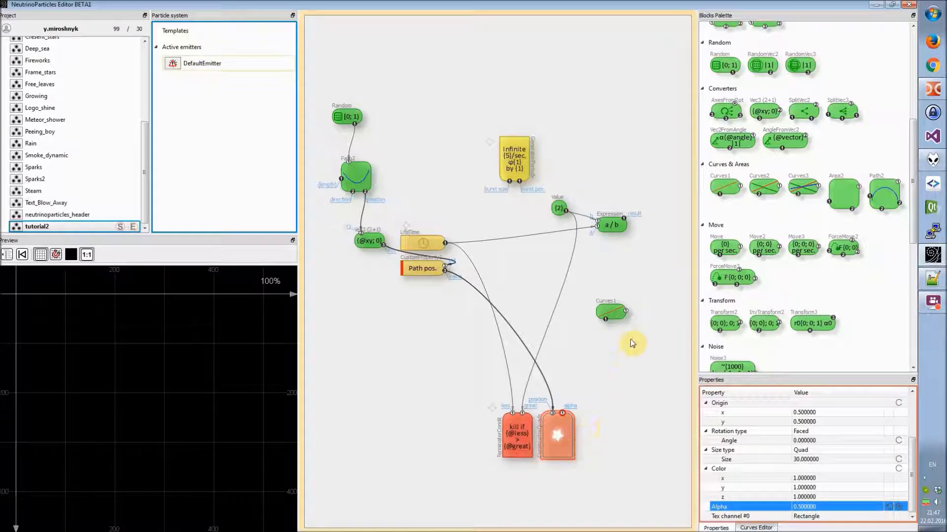
pyautogui.moveTo(611, 310); pyautogui.dragTo(597, 317)
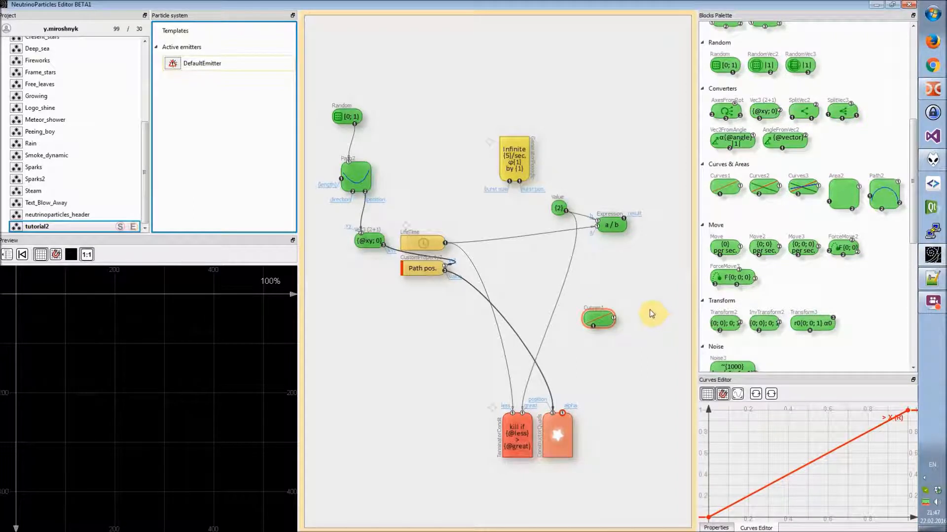
pyautogui.moveTo(625, 222); pyautogui.dragTo(563, 415)
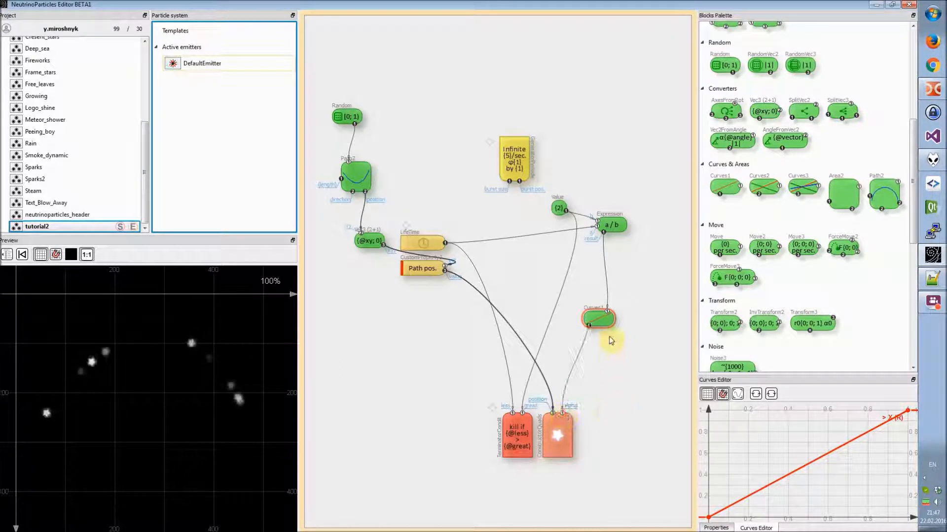
pyautogui.moveTo(602, 320); pyautogui.dragTo(610, 312)
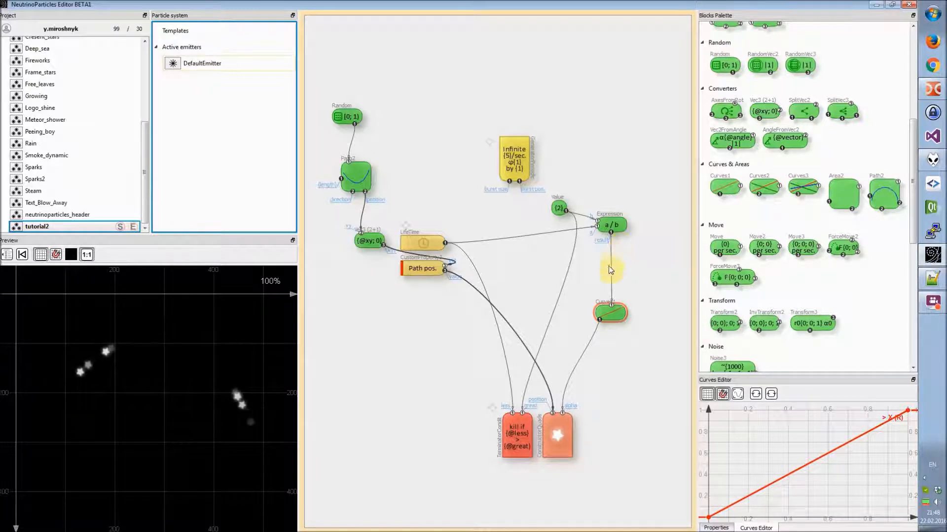
pyautogui.moveTo(616, 314); pyautogui.dragTo(611, 319)
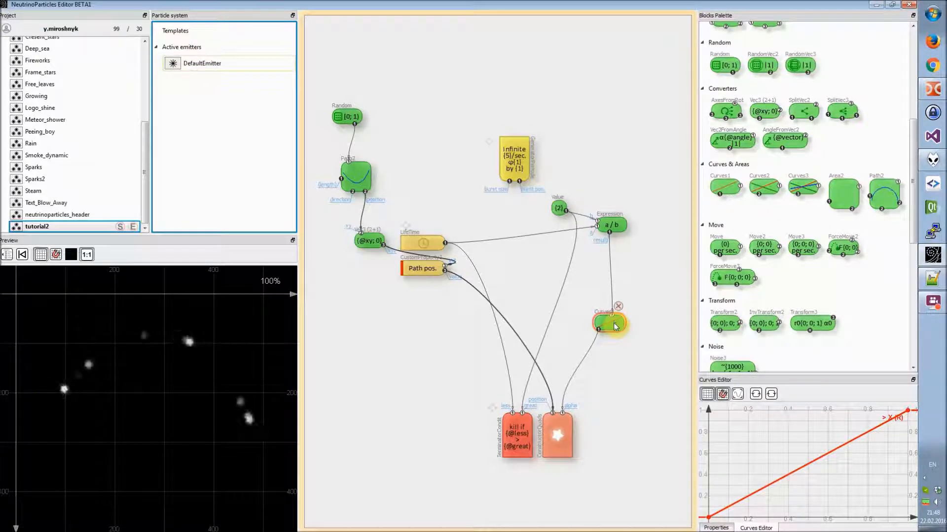
pyautogui.moveTo(610, 328); pyautogui.dragTo(607, 323)
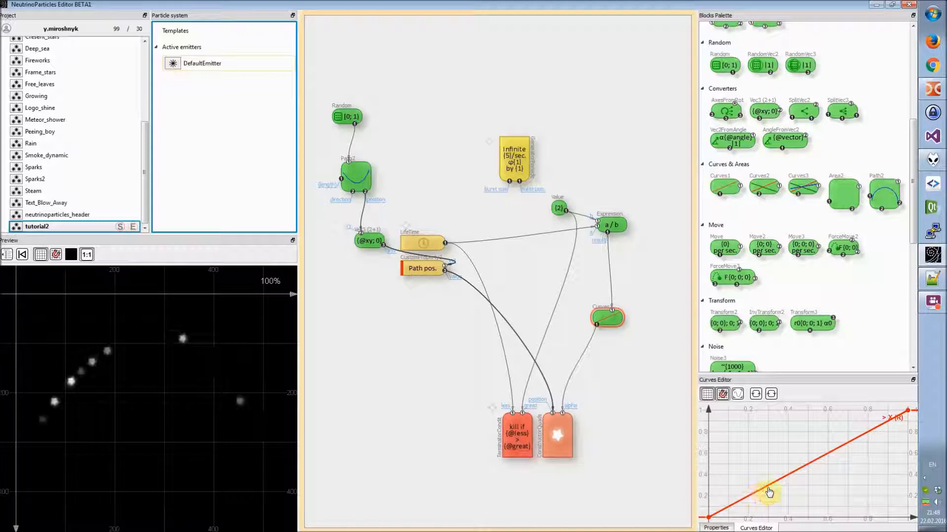
# - Shape the alpha curve to rise from 0 to 1 at 0.2, hold 1 until 0.8, and fall to 0 at 1
pyautogui.moveTo(747, 502); pyautogui.dragTo(748, 464)
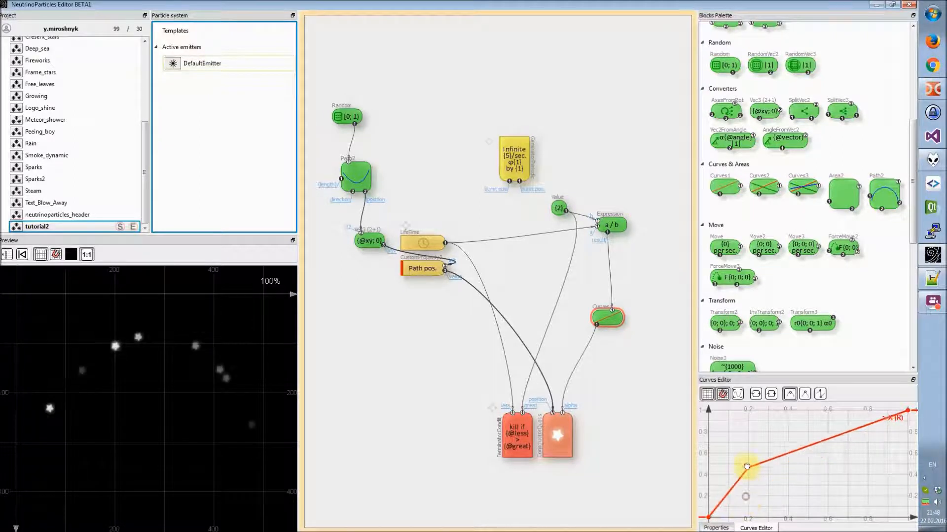
pyautogui.moveTo(830, 438); pyautogui.dragTo(867, 487)
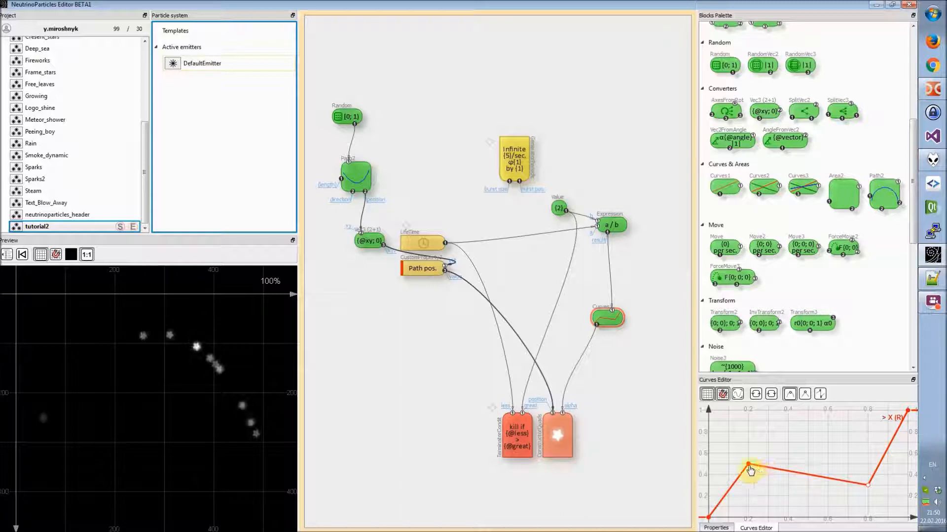
pyautogui.moveTo(749, 466); pyautogui.dragTo(748, 414)
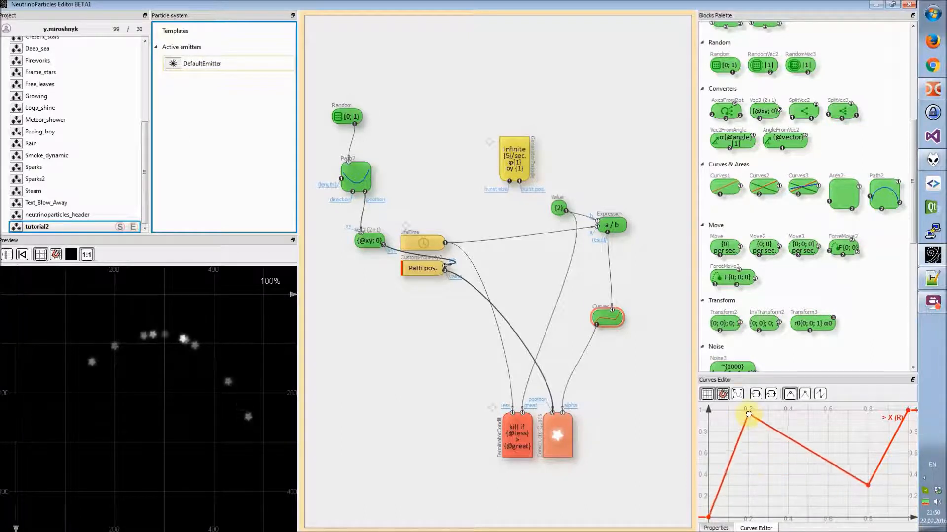
pyautogui.moveTo(867, 485); pyautogui.dragTo(908, 517)
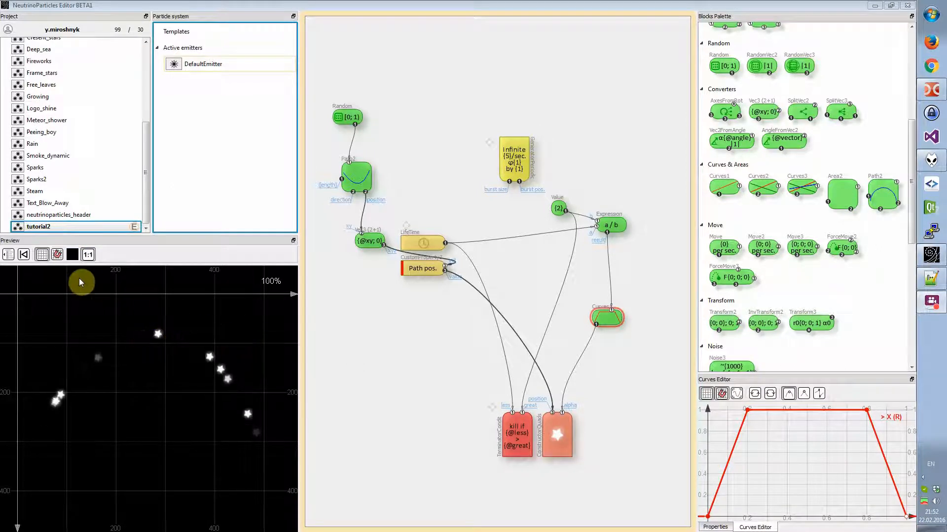
# - Set the quad constructor's texture to deep_sea_fish.png and change the preview background colour to white
pyautogui.click(73, 255)
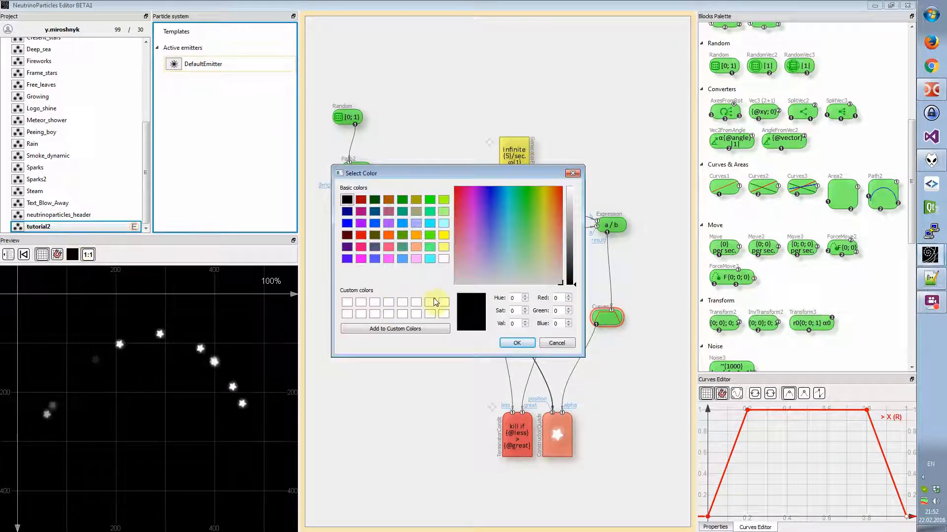
pyautogui.click(556, 343)
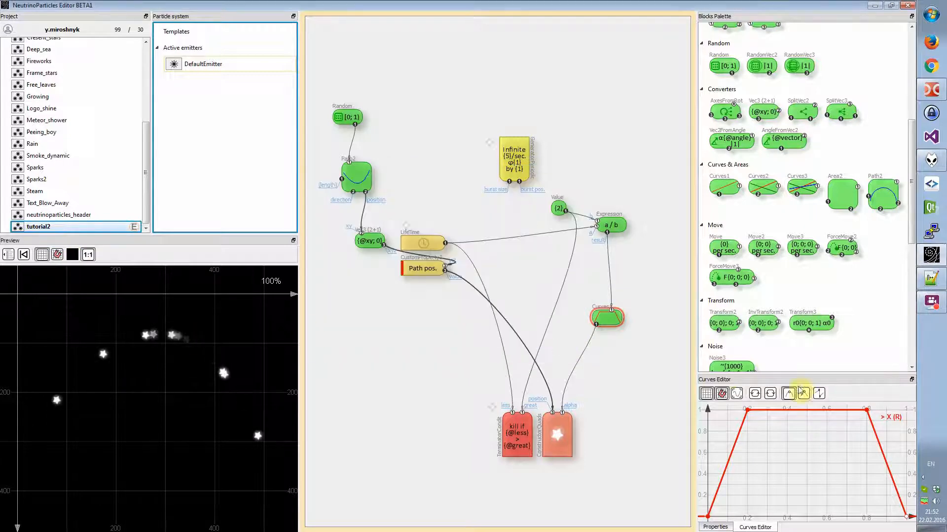
pyautogui.click(556, 438)
pyautogui.click(876, 422)
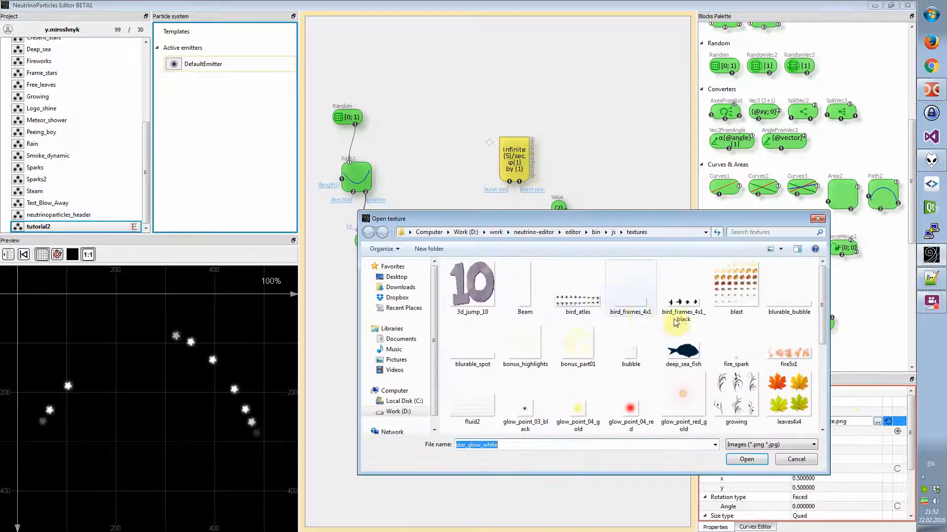
pyautogui.click(683, 351)
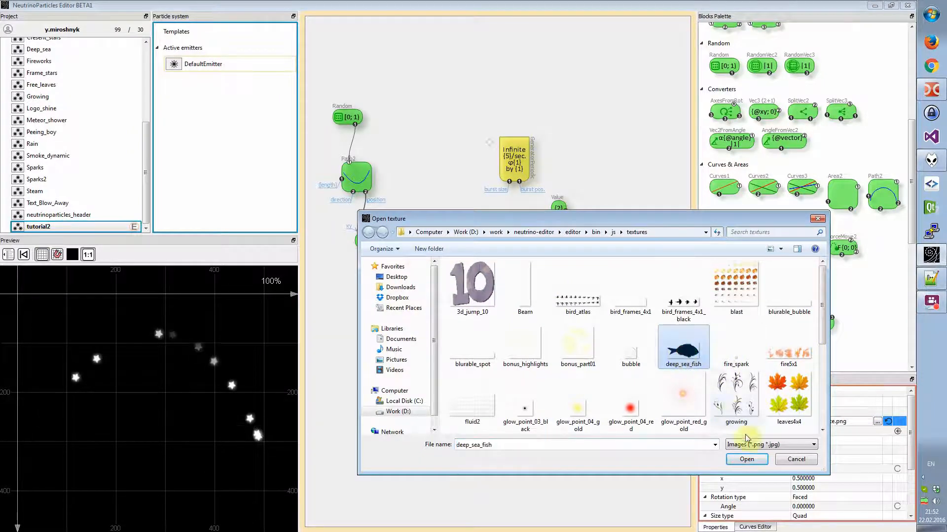
pyautogui.click(751, 462)
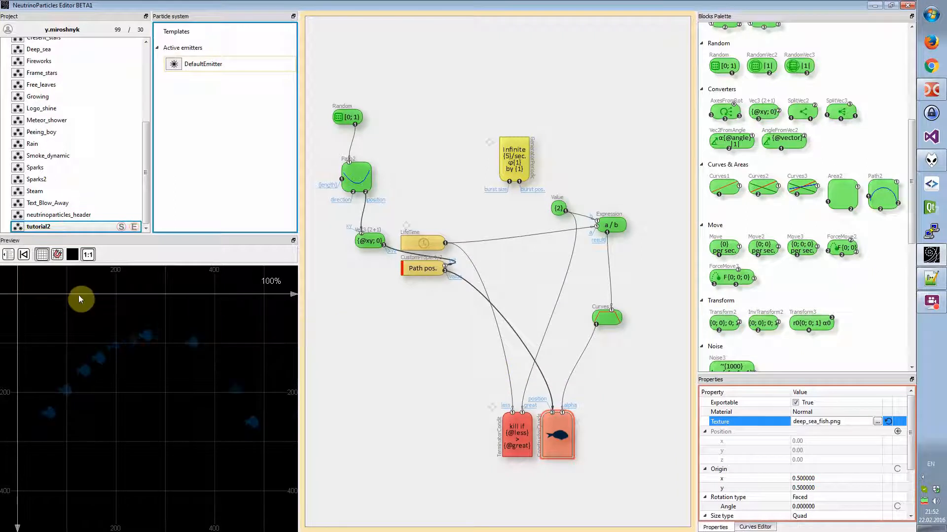
pyautogui.click(72, 256)
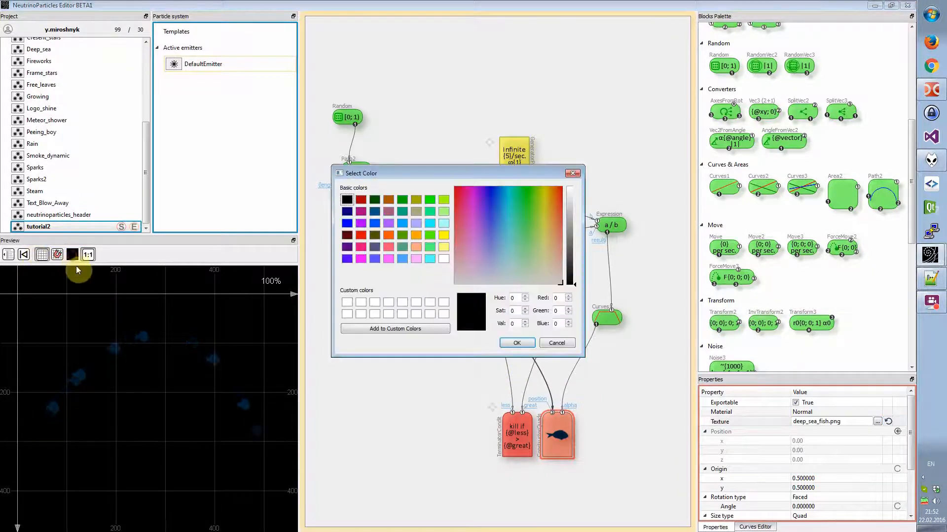
pyautogui.click(516, 343)
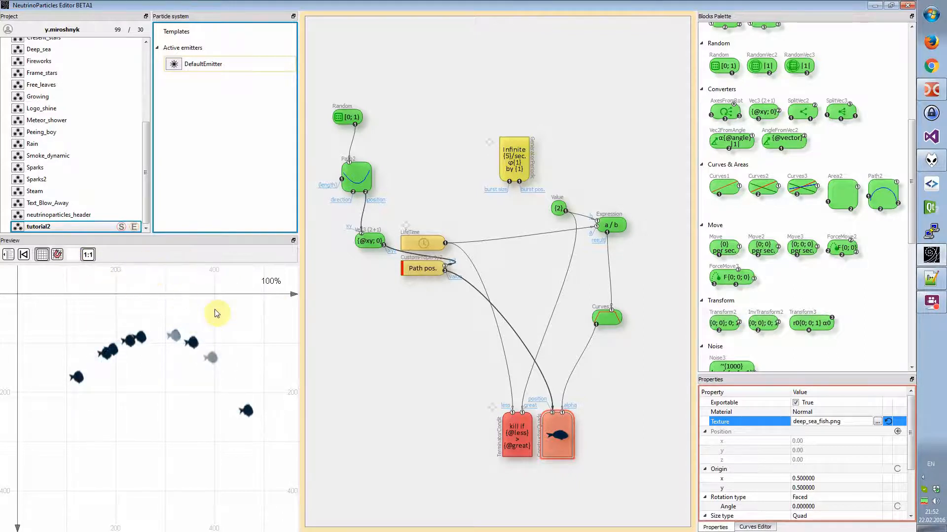
# - Set the quad constructor's Size type to Rect and its Size x to 60
pyautogui.moveTo(569, 453)
pyautogui.click(560, 437)
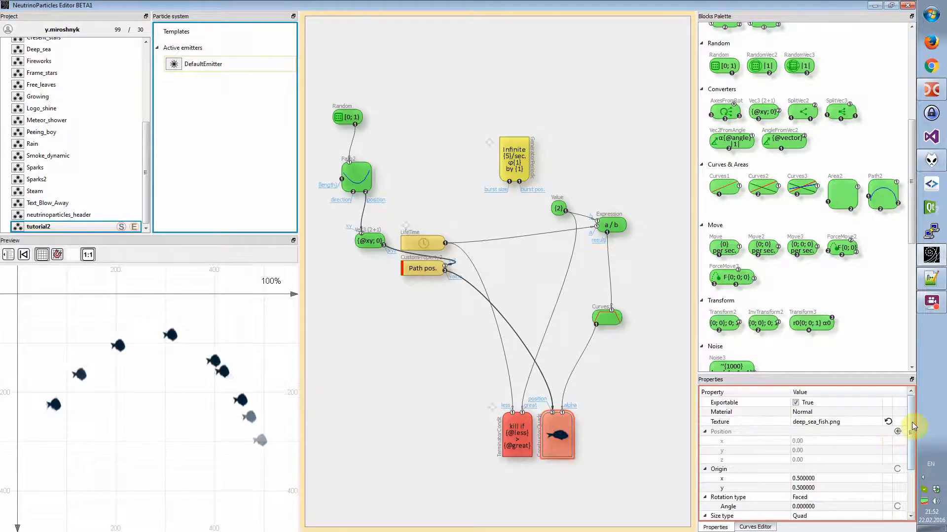
pyautogui.moveTo(913, 425); pyautogui.dragTo(912, 453)
pyautogui.click(833, 468)
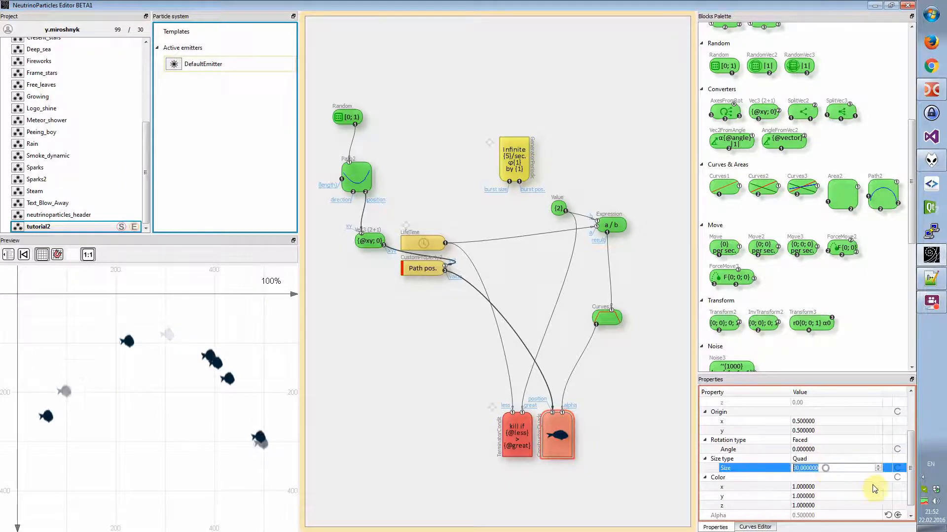
pyautogui.click(822, 459)
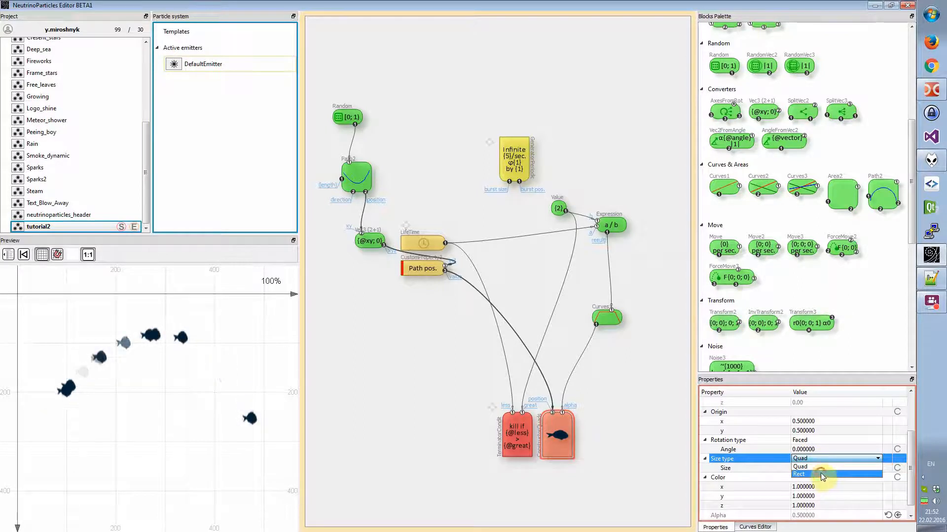
pyautogui.click(821, 473)
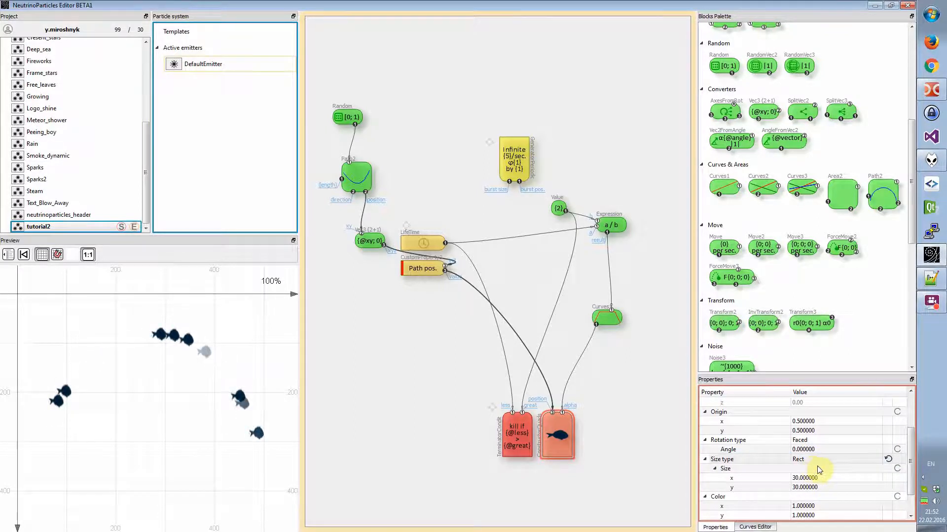
pyautogui.click(824, 487)
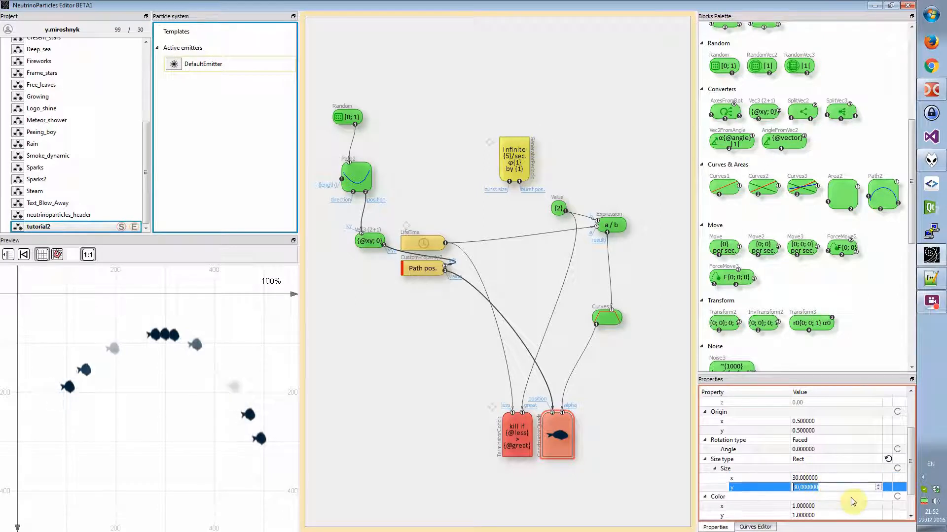
pyautogui.write('60')
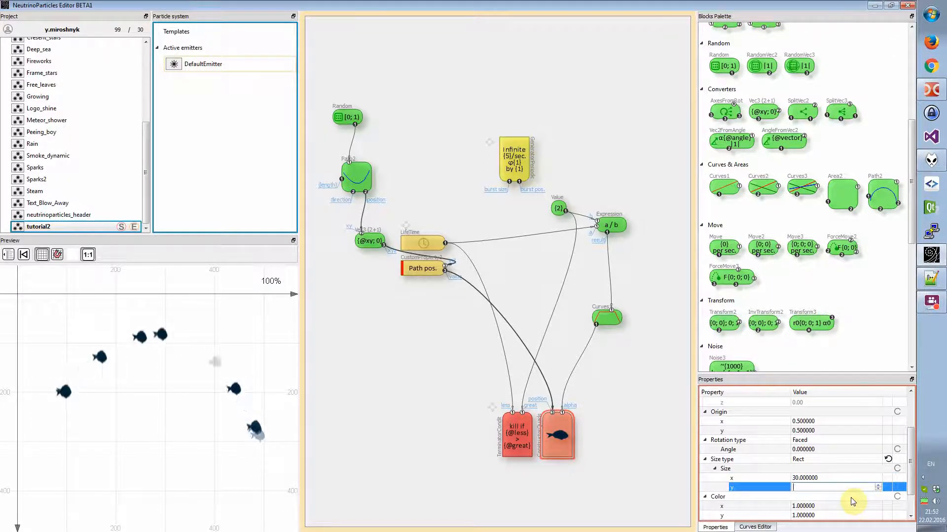
pyautogui.click(828, 478)
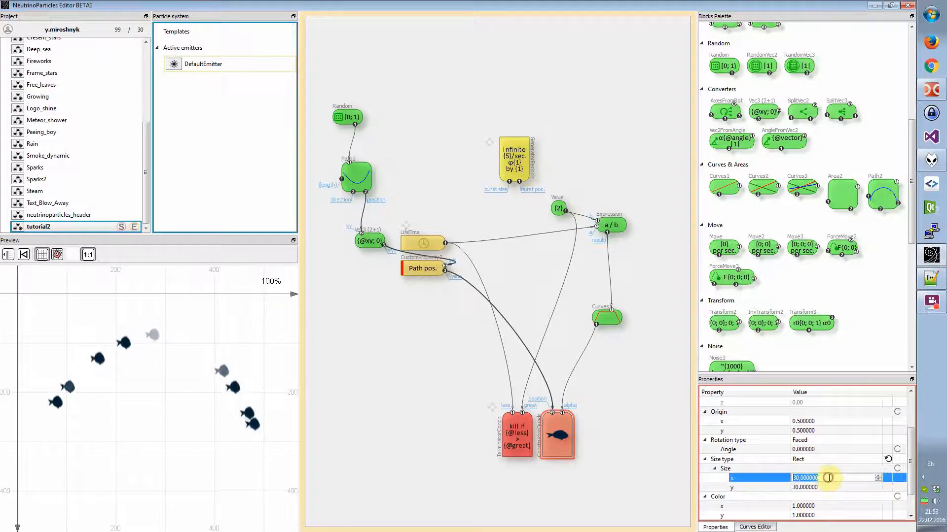
pyautogui.write('60')
pyautogui.press('Return')
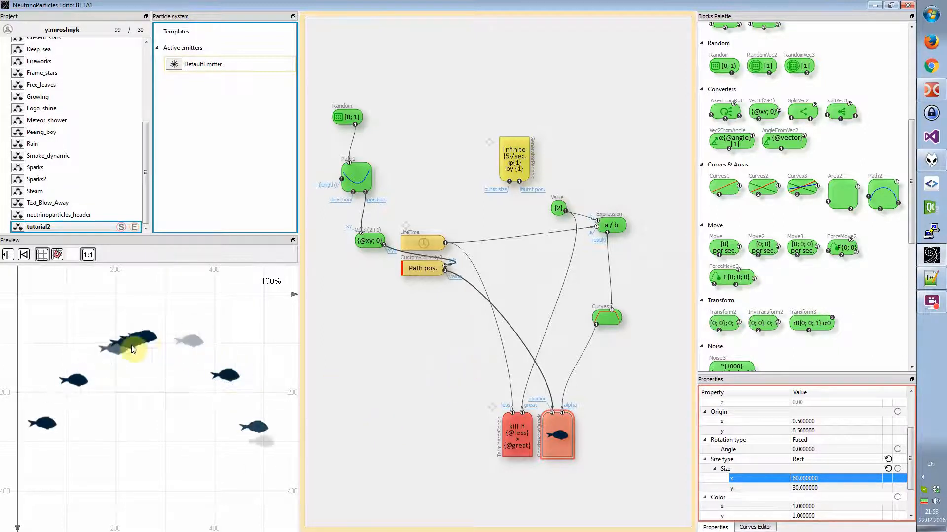
# - Add a one-value CustomProperty block directly below Path pos. and expose its Init value as an input
pyautogui.moveTo(132, 349)
pyautogui.mouseDown()
pyautogui.moveTo(158, 339)
pyautogui.moveTo(258, 438)
pyautogui.moveTo(254, 419)
pyautogui.moveTo(173, 331)
pyautogui.moveTo(74, 391)
pyautogui.moveTo(152, 338)
pyautogui.moveTo(254, 408)
pyautogui.moveTo(251, 372)
pyautogui.moveTo(268, 343)
pyautogui.moveTo(355, 319)
pyautogui.mouseUp()
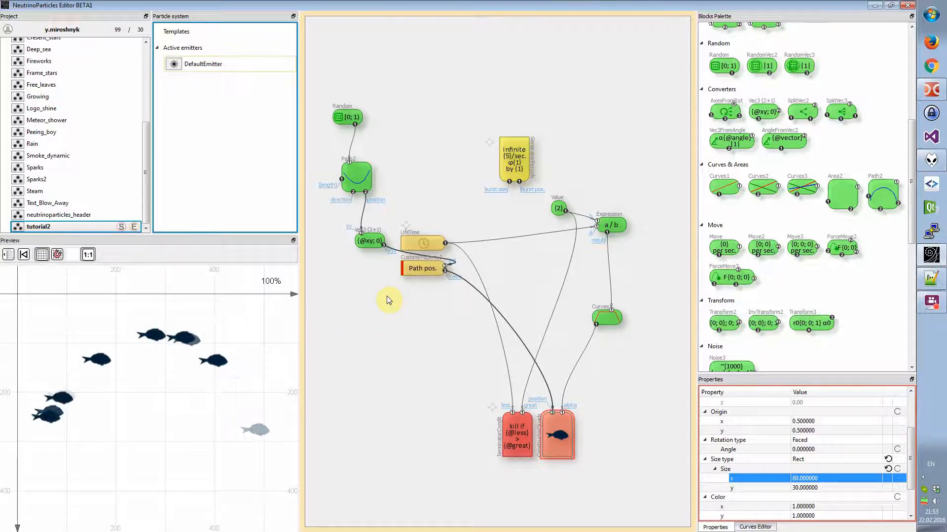
pyautogui.scroll(5, 817, 202)
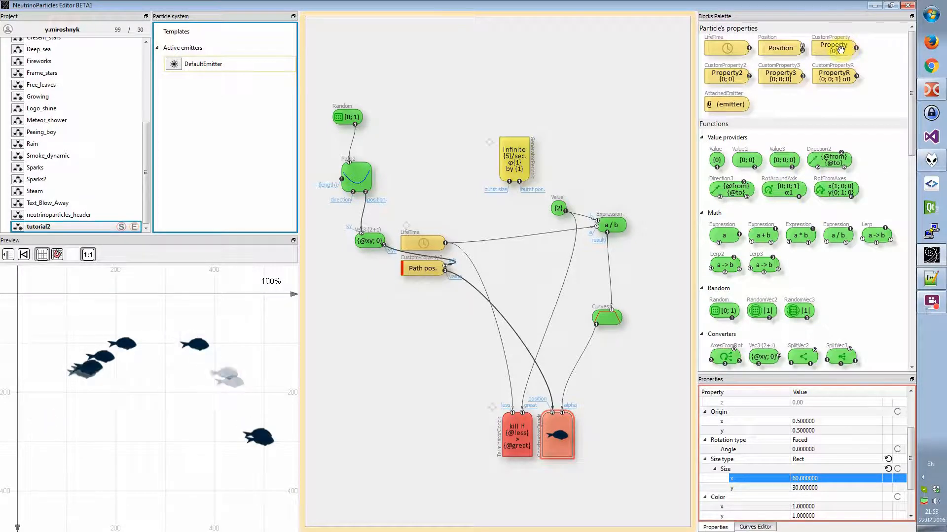
pyautogui.moveTo(840, 49); pyautogui.dragTo(473, 327)
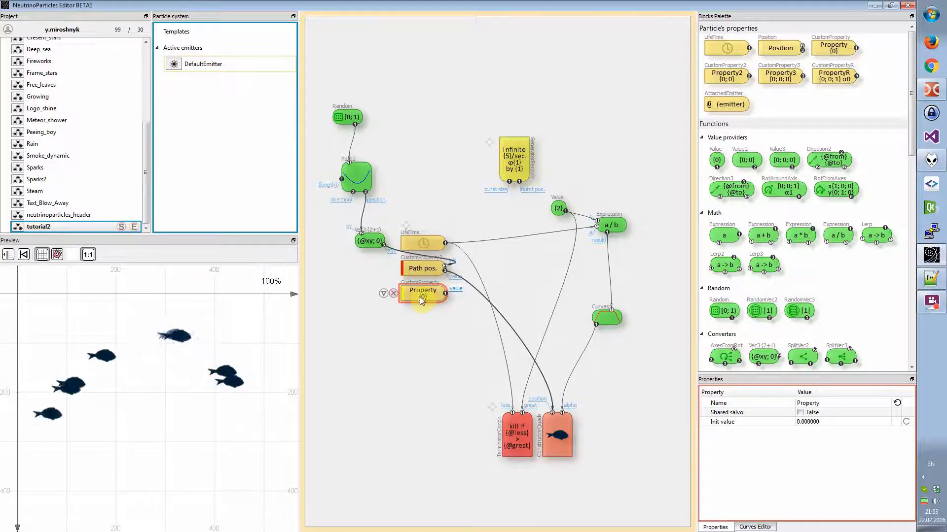
pyautogui.click(907, 425)
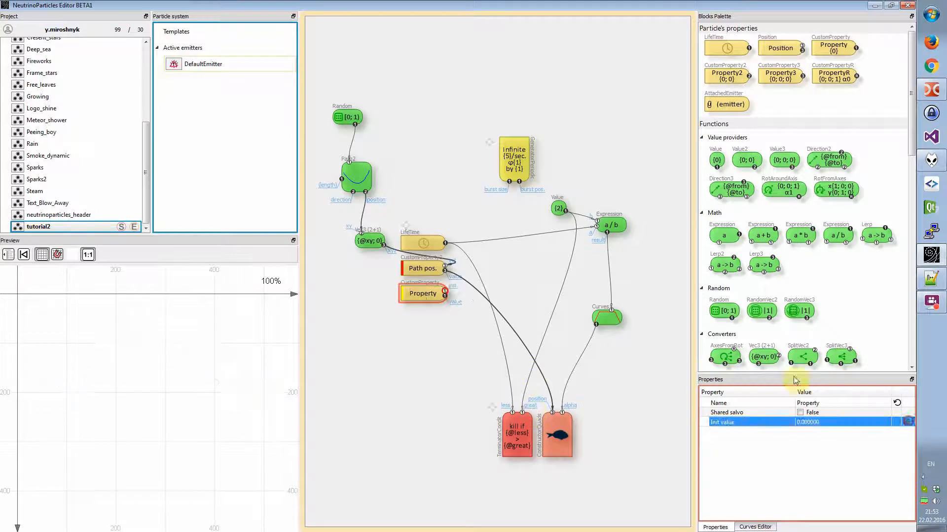
# - Feed the new property's init input from a new Random block with its End set to 360
pyautogui.moveTo(344, 279); pyautogui.dragTo(445, 291)
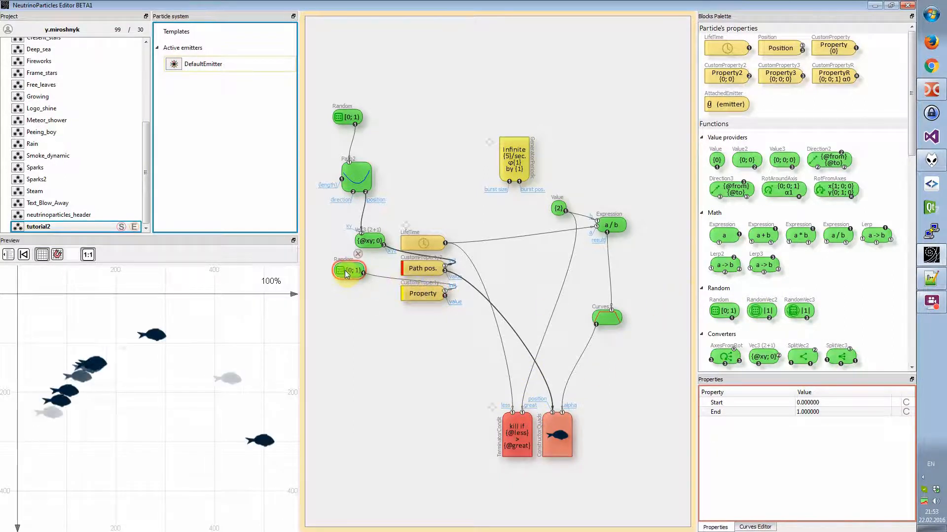
pyautogui.click(816, 412)
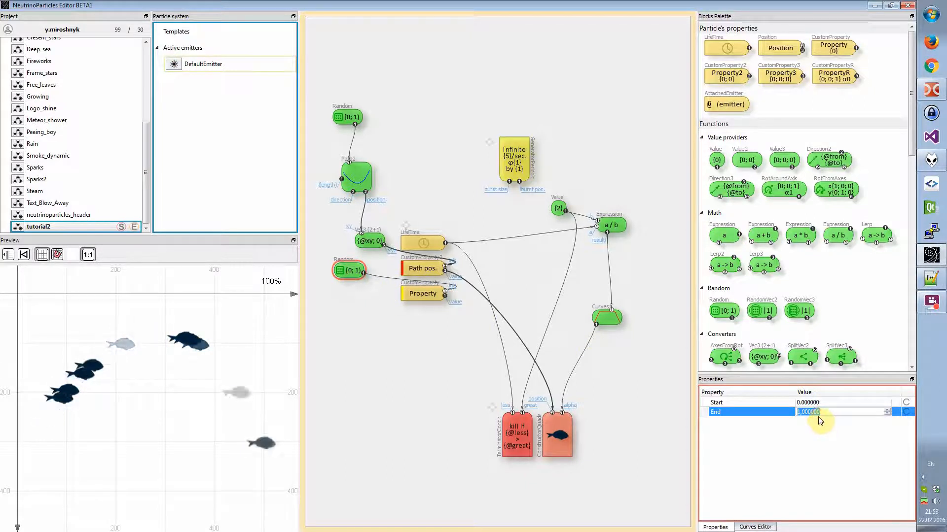
pyautogui.write('360')
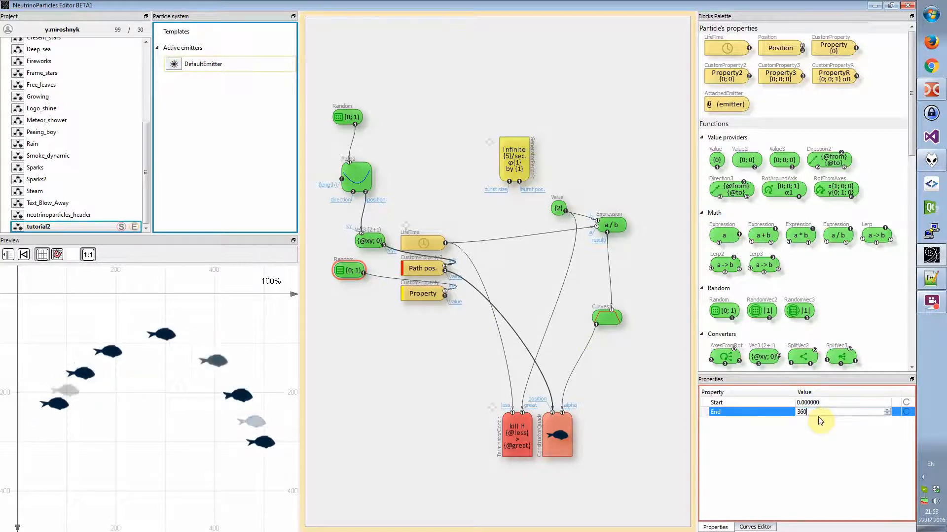
pyautogui.press('Return')
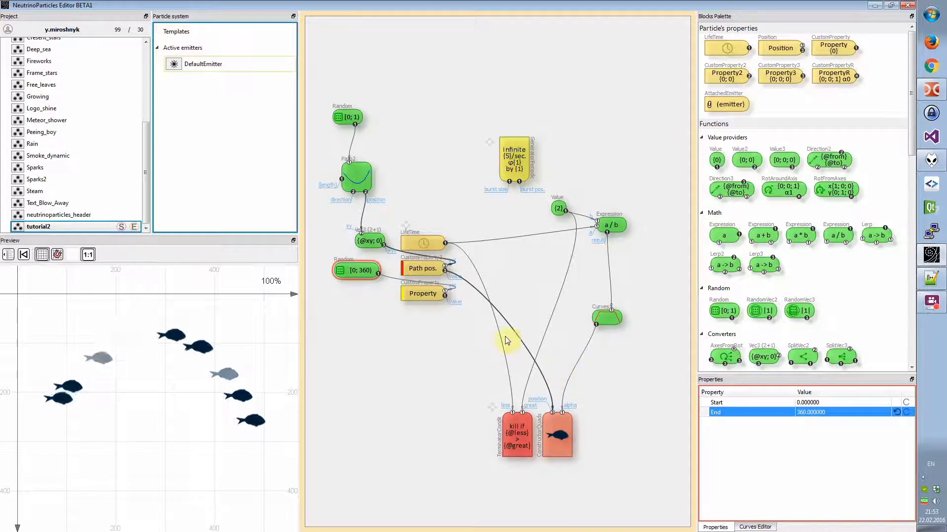
# - Expose the quad constructor's rotation Angle as an input and connect the new property's value output to it
pyautogui.click(563, 437)
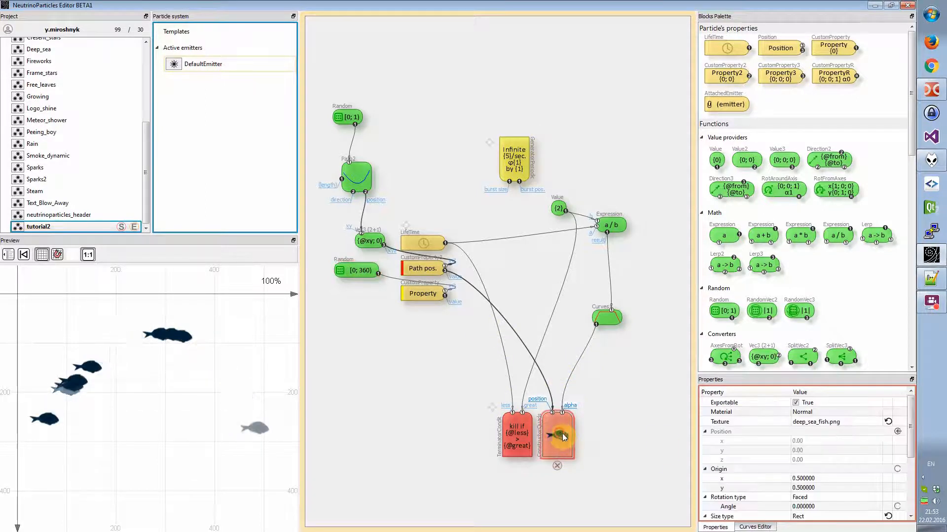
pyautogui.moveTo(912, 430); pyautogui.dragTo(913, 460)
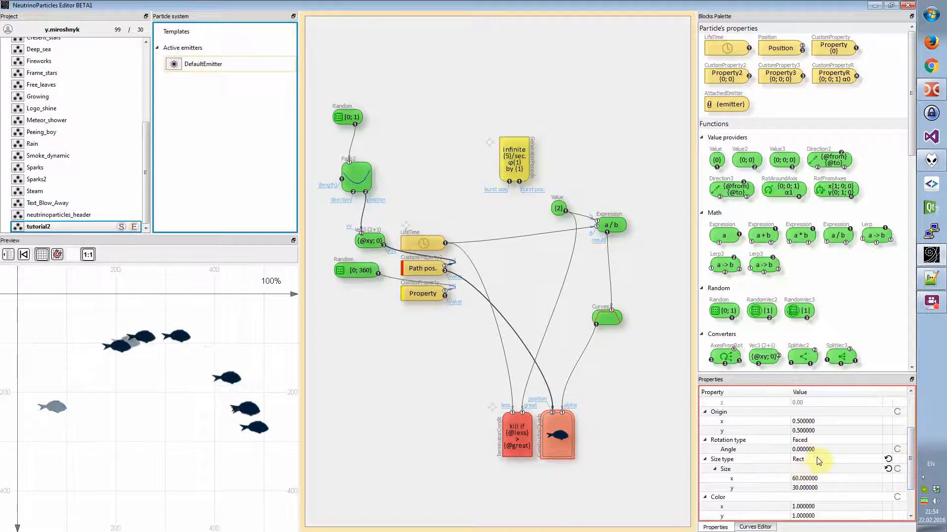
pyautogui.moveTo(913, 461); pyautogui.dragTo(912, 424)
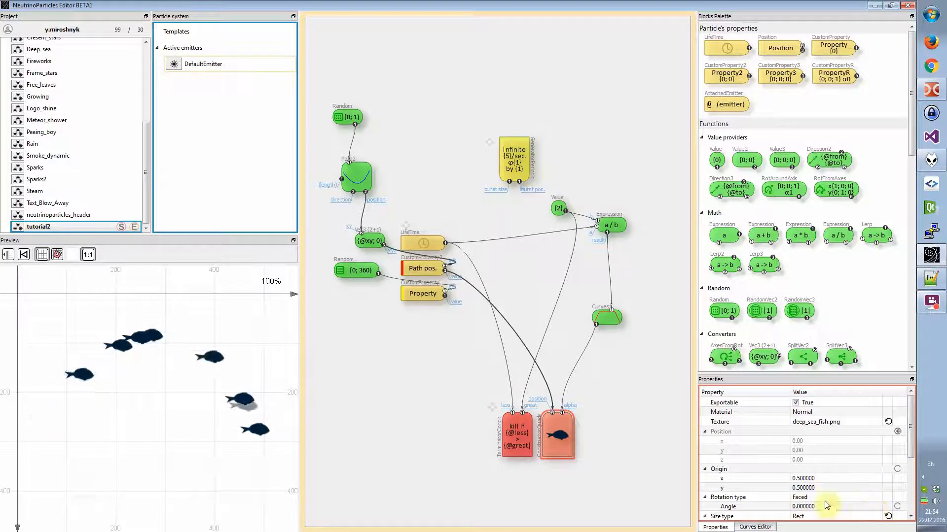
pyautogui.click(897, 506)
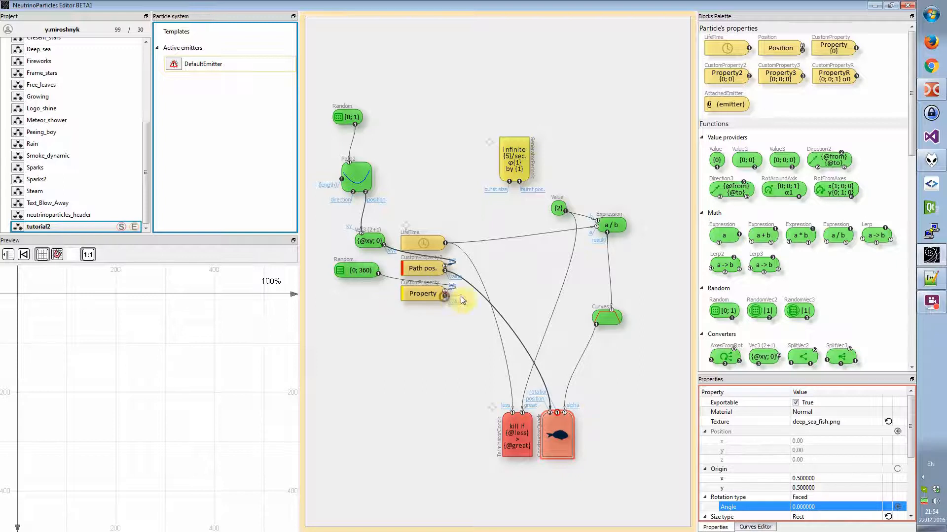
pyautogui.moveTo(560, 348); pyautogui.dragTo(450, 299)
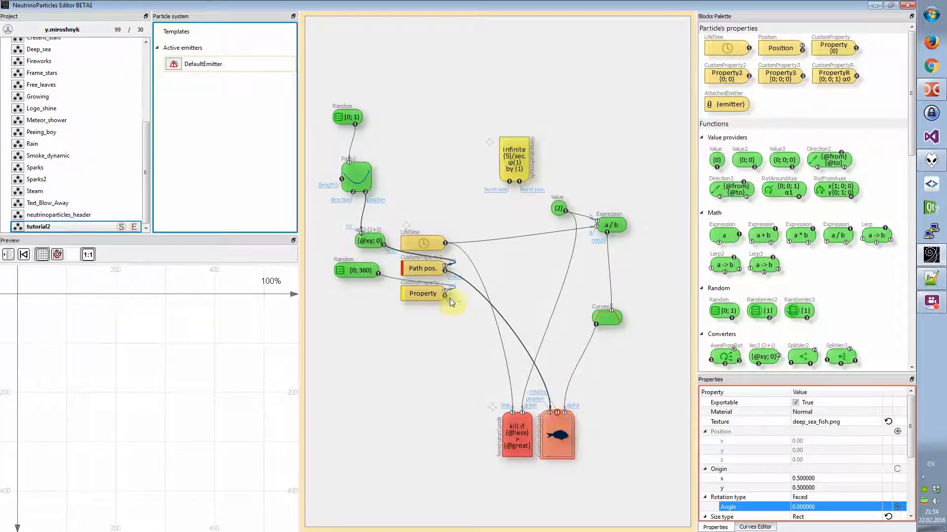
pyautogui.moveTo(556, 392); pyautogui.dragTo(559, 415)
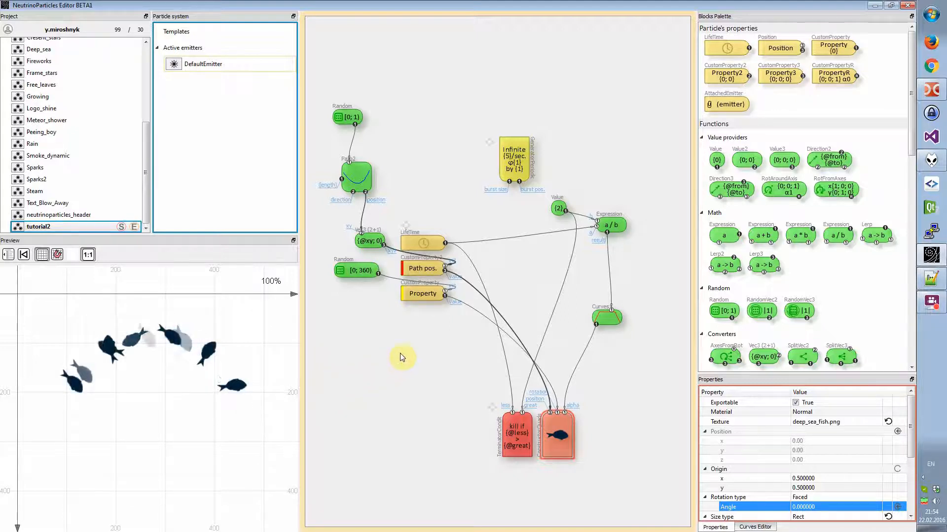
# - Rename the CustomProperty block below Path pos. as Rotation
pyautogui.click(420, 297)
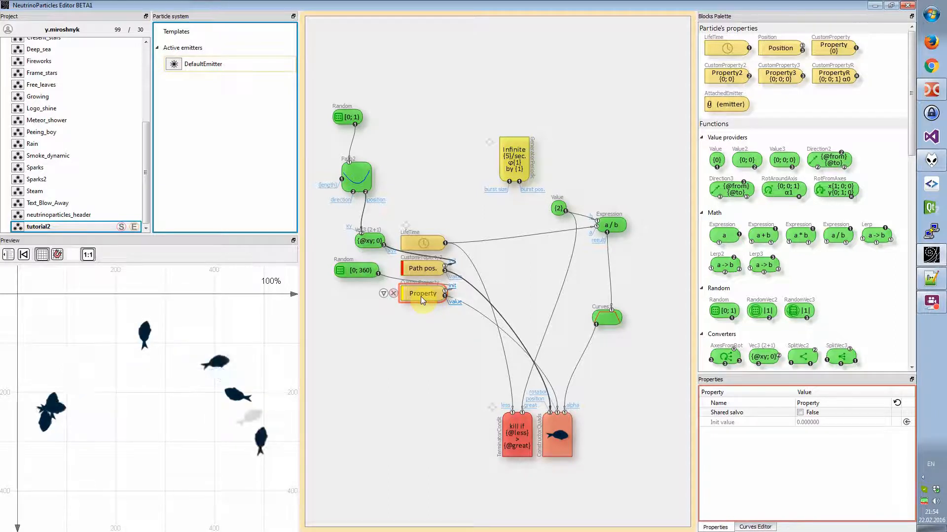
pyautogui.click(834, 403)
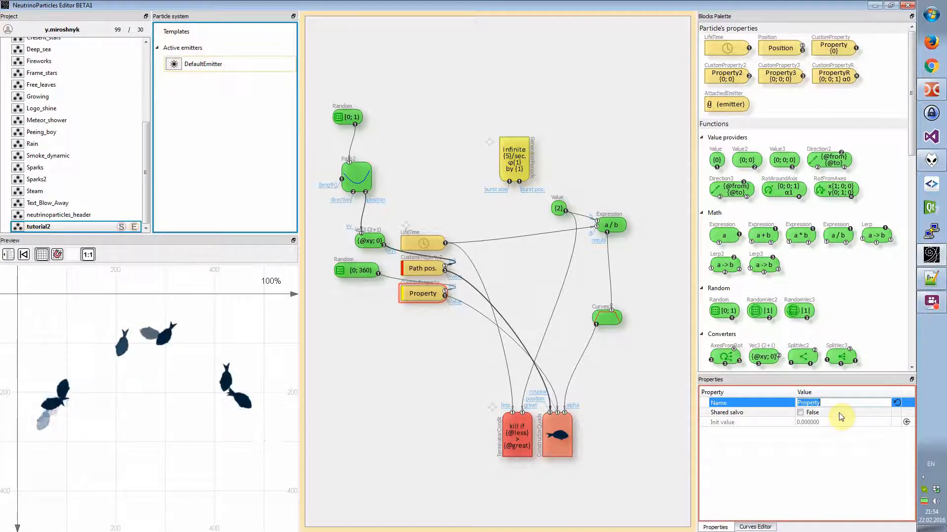
pyautogui.write('n')
pyautogui.press('Return')
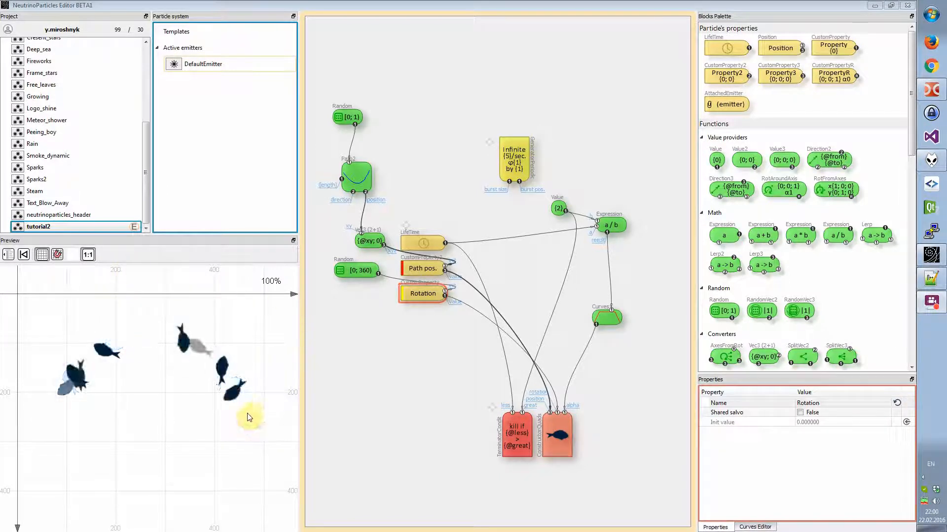
# - Change the quad constructor's texture to star_glow_white and set the preview background to black
pyautogui.click(562, 438)
pyautogui.click(863, 421)
pyautogui.click(876, 421)
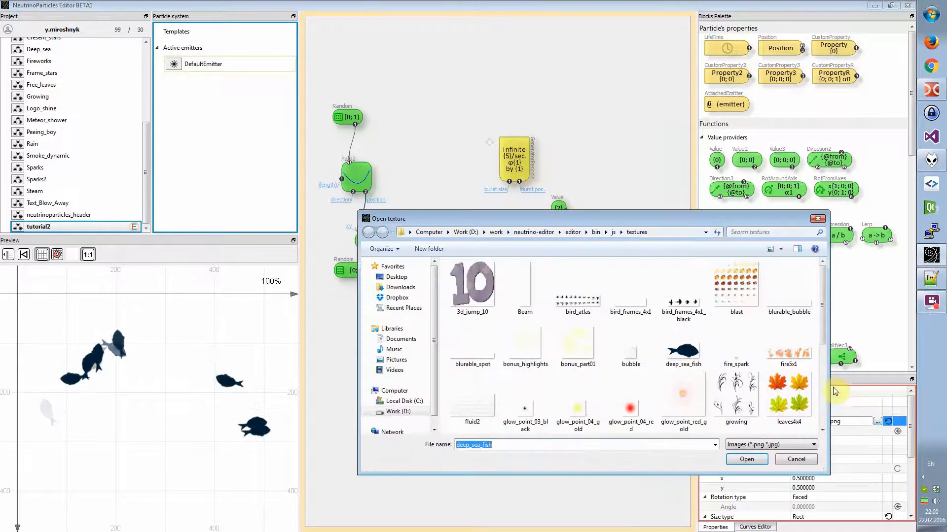
pyautogui.moveTo(821, 307); pyautogui.dragTo(825, 330)
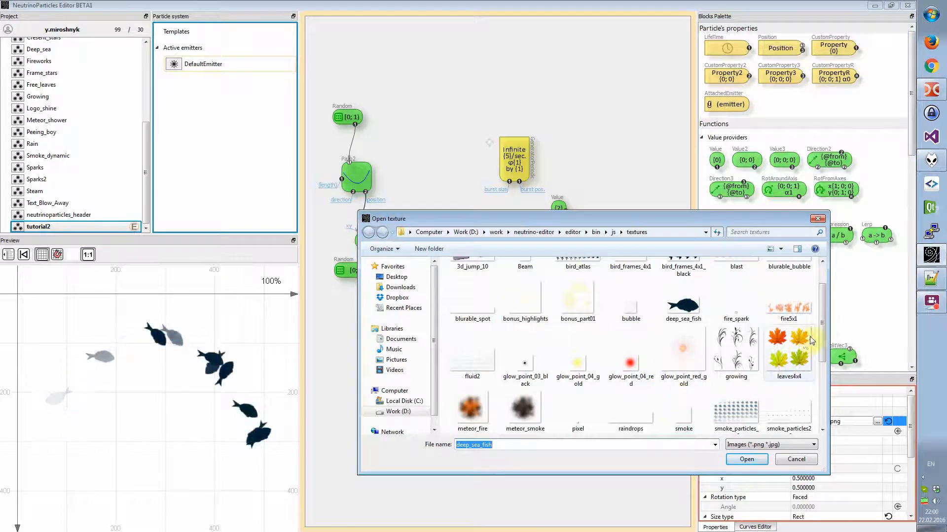
pyautogui.scroll(-3, 824, 368)
pyautogui.click(785, 364)
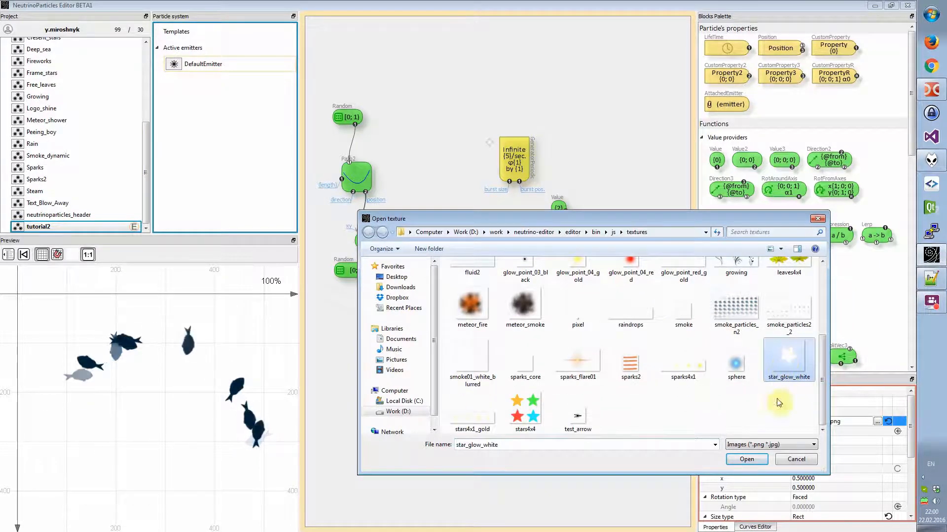
pyautogui.click(744, 459)
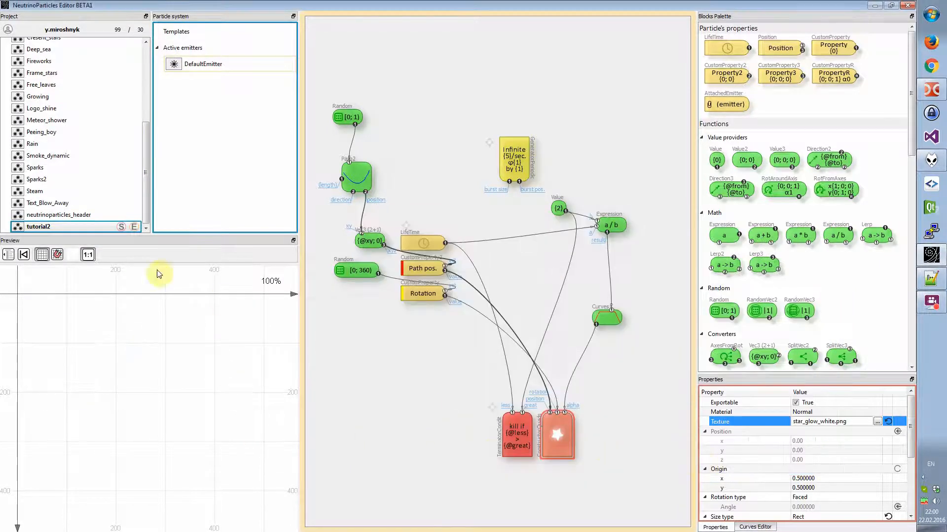
pyautogui.click(71, 255)
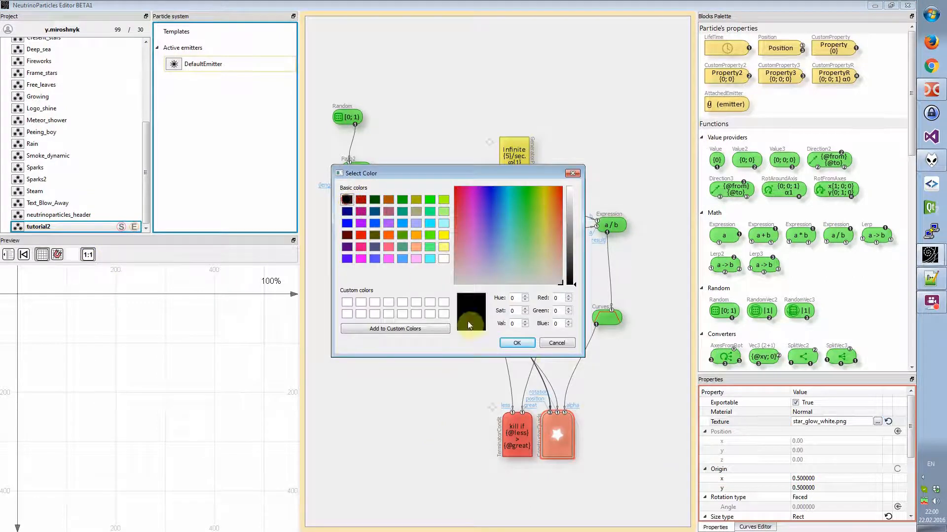
pyautogui.click(517, 343)
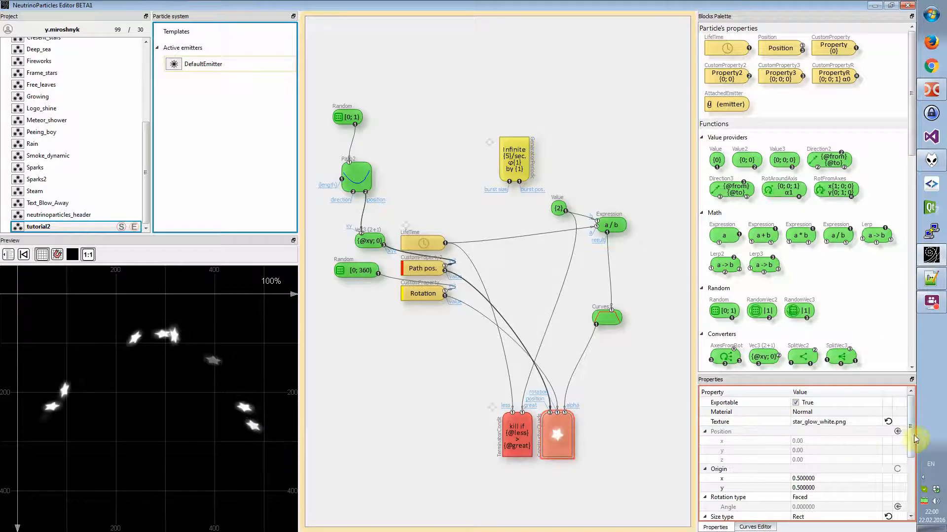
# - Set the quad constructor's Size type to Quad
pyautogui.moveTo(911, 438); pyautogui.dragTo(921, 477)
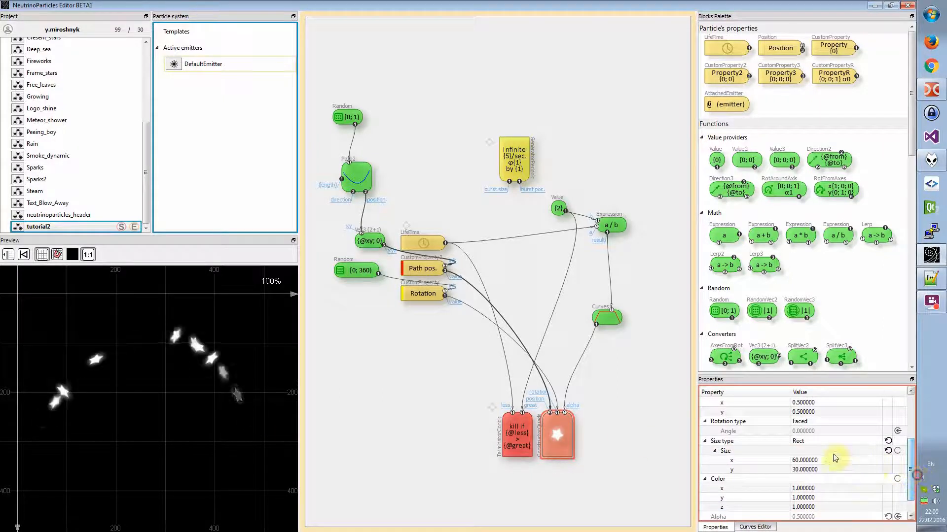
pyautogui.click(816, 442)
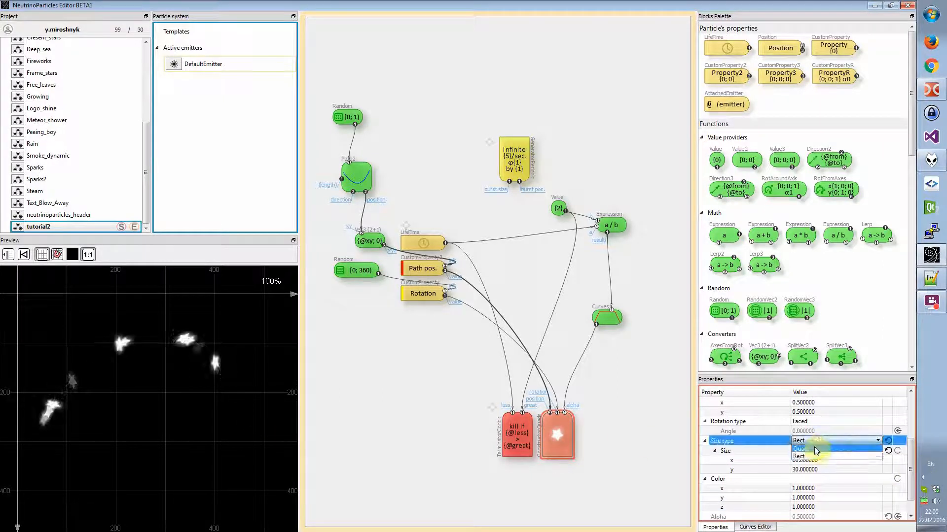
pyautogui.click(815, 452)
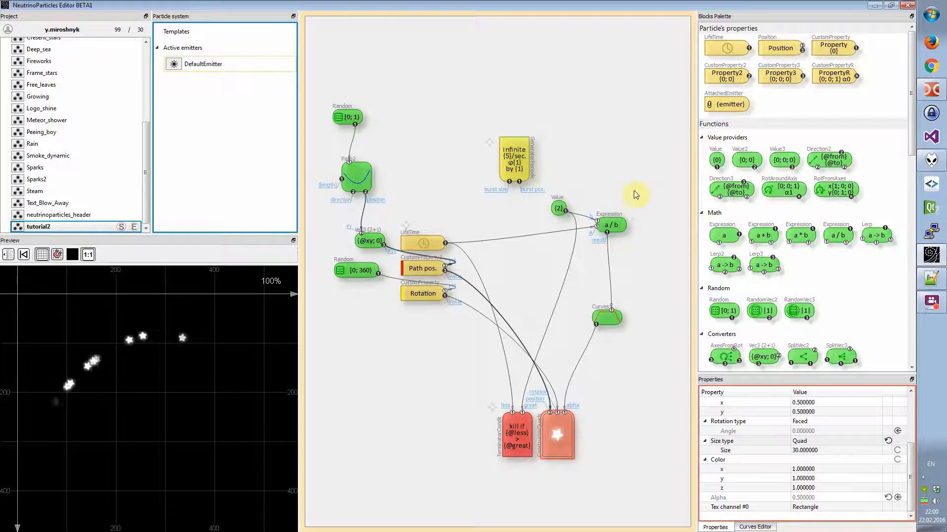
# - Add a three-value CustomProperty3 block directly below Rotation and name it Color
pyautogui.moveTo(783, 77); pyautogui.dragTo(424, 330)
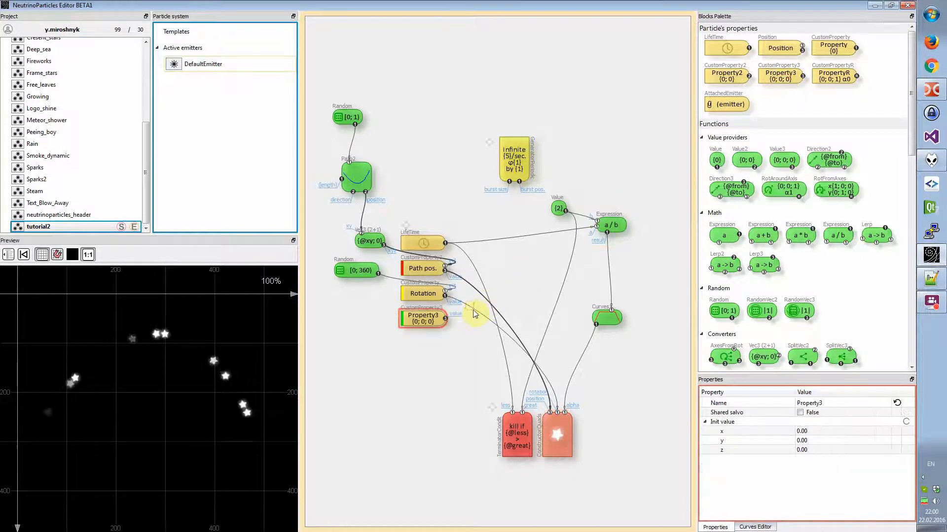
pyautogui.moveTo(423, 328)
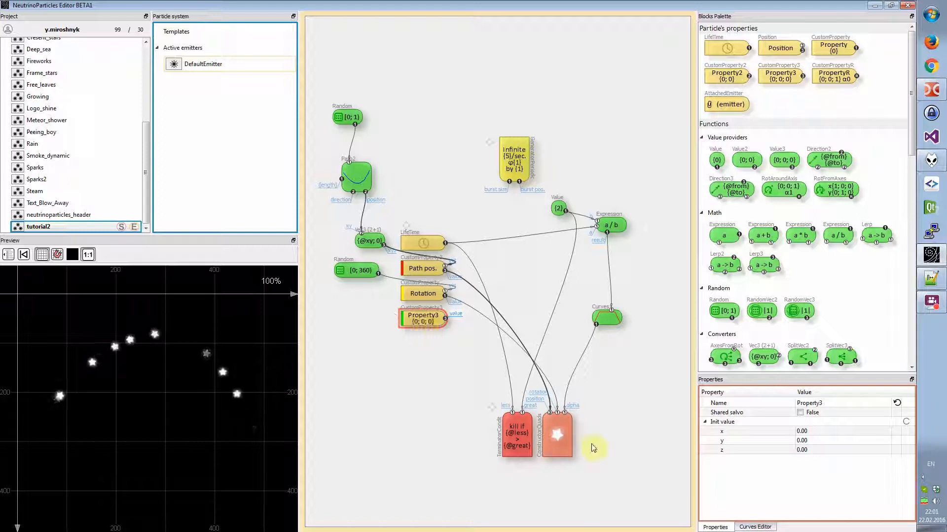
pyautogui.doubleClick(843, 403)
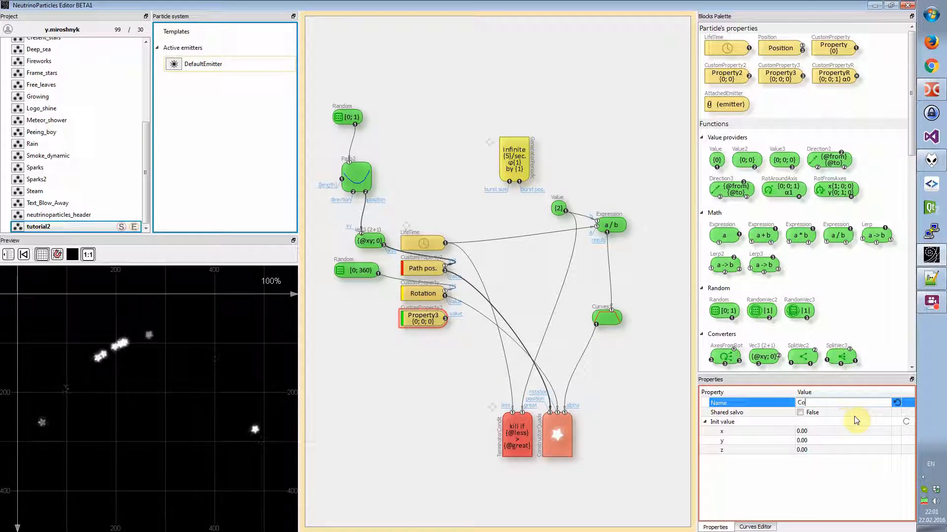
pyautogui.press('Return')
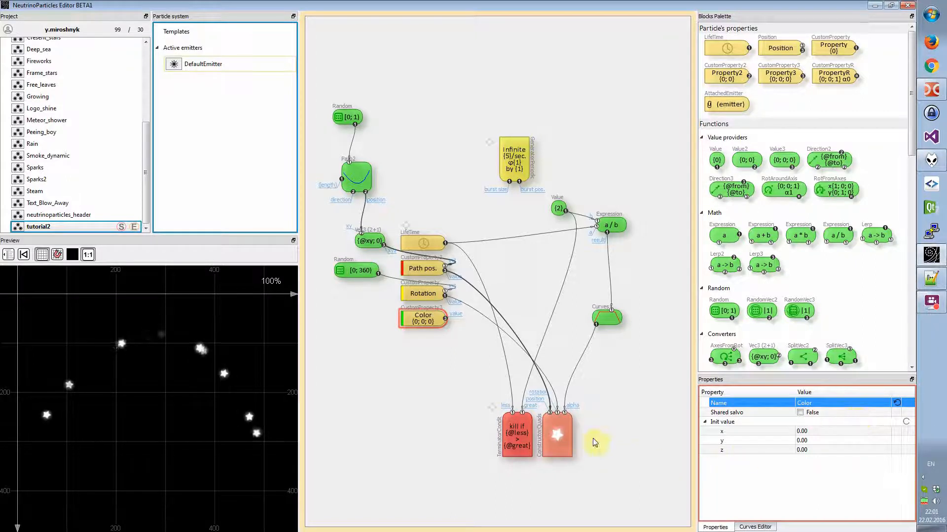
# - Expose the quad constructor's Color as an input, connect the Color property's value output to it, and select the Color block
pyautogui.click(567, 437)
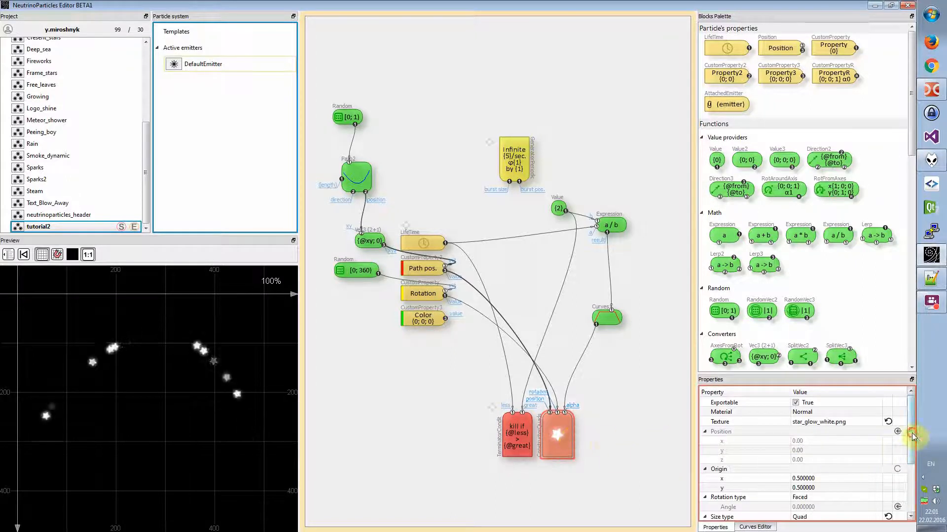
pyautogui.moveTo(912, 433); pyautogui.dragTo(912, 481)
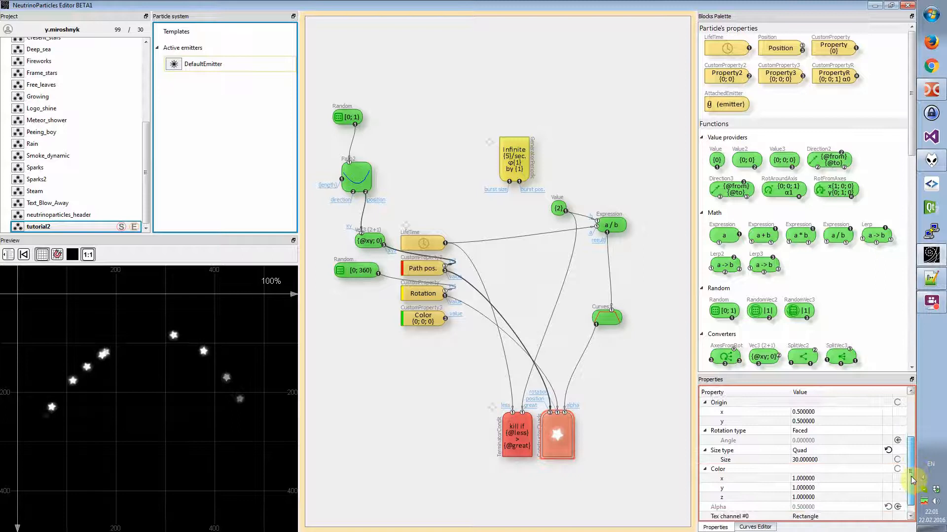
pyautogui.click(740, 470)
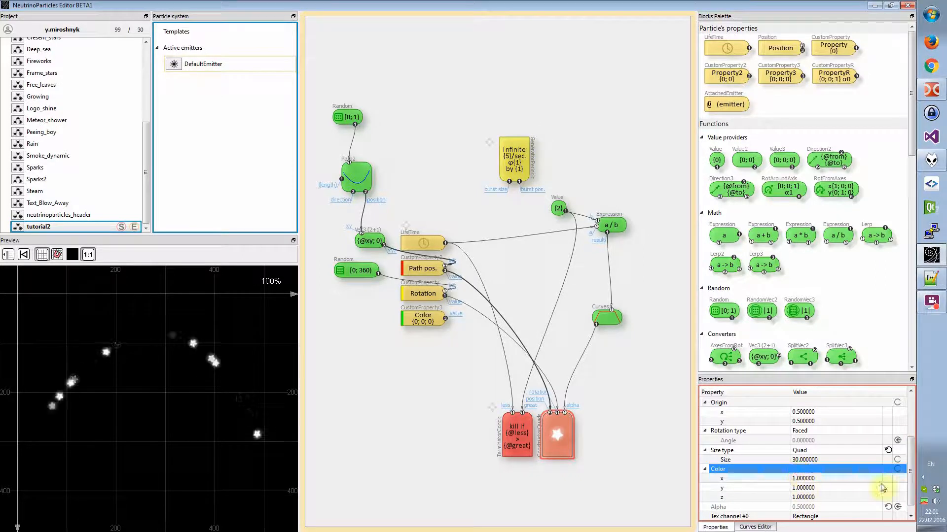
pyautogui.click(898, 470)
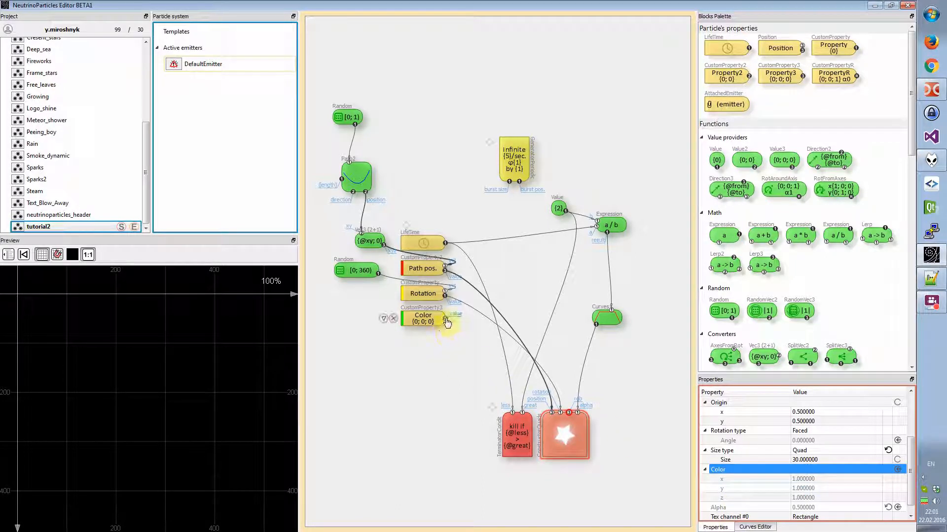
pyautogui.moveTo(445, 322); pyautogui.dragTo(569, 414)
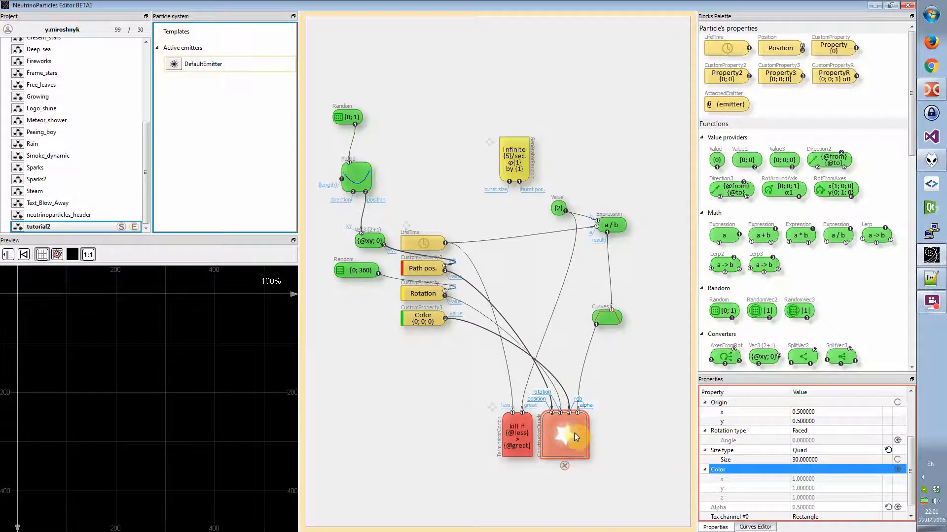
pyautogui.click(422, 322)
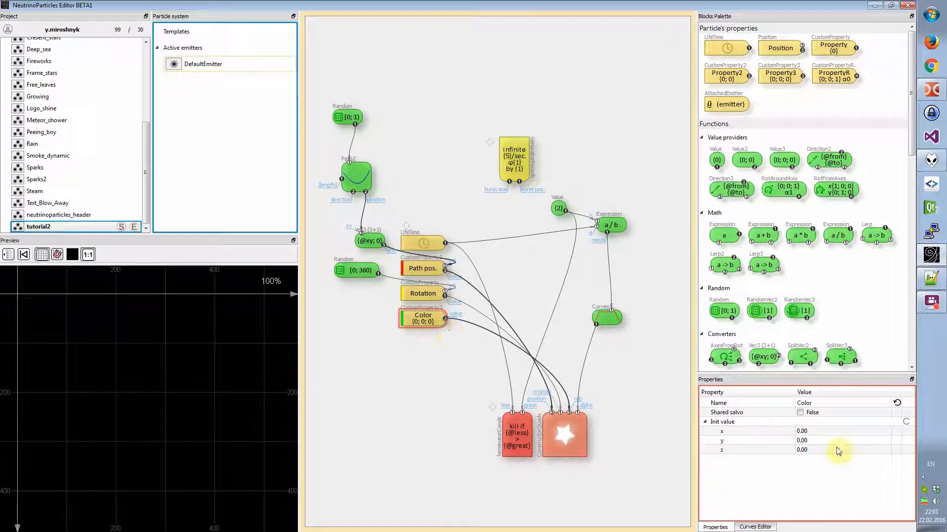
# - Switch the preview background to white to check the particles and set it back to black
pyautogui.click(73, 255)
pyautogui.click(348, 303)
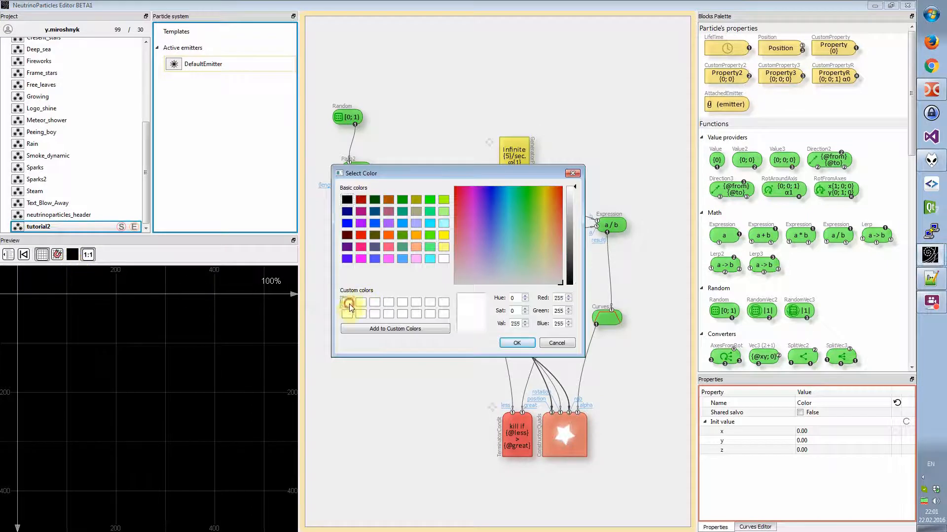
pyautogui.click(516, 344)
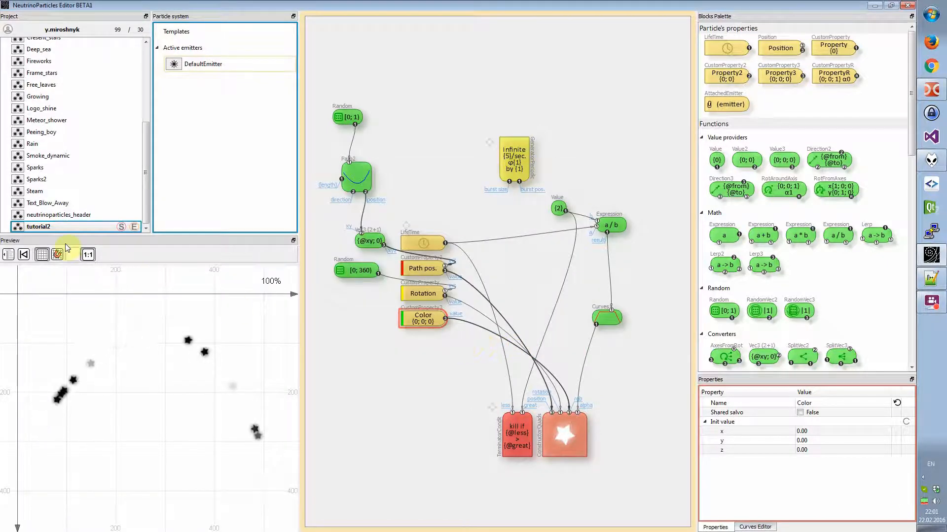
pyautogui.click(73, 254)
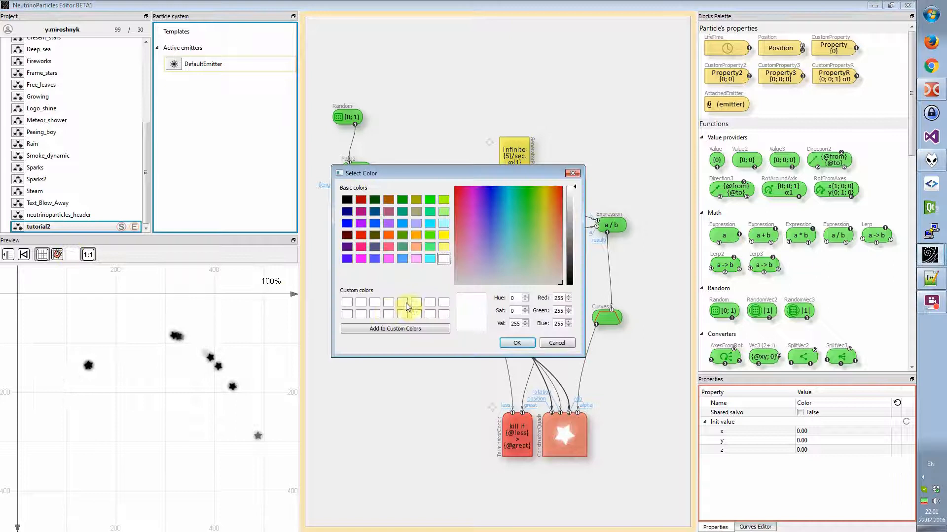
pyautogui.click(348, 199)
pyautogui.click(517, 344)
# - Set the Color property's Init value x, y and z to 1
pyautogui.click(830, 431)
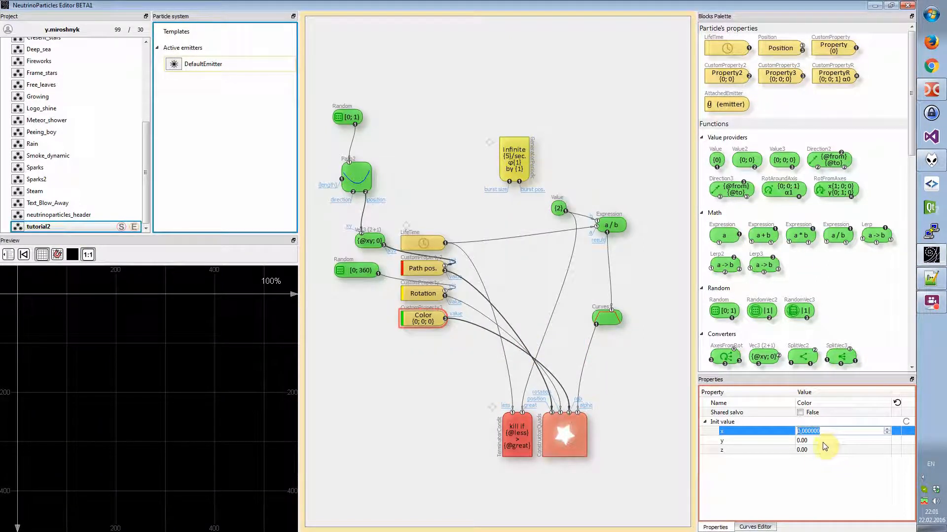
pyautogui.write('1')
pyautogui.press('Tab')
pyautogui.write('1')
pyautogui.press('Tab')
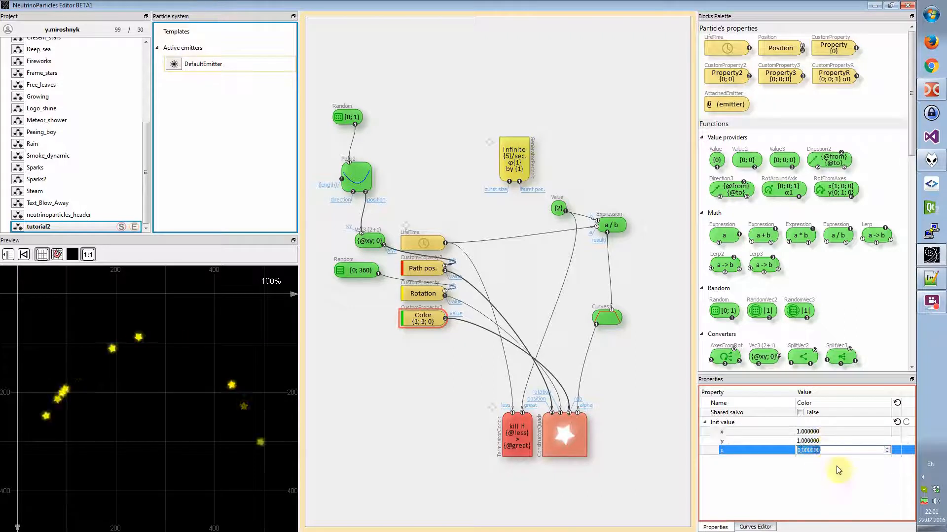
pyautogui.write('1')
pyautogui.press('Return')
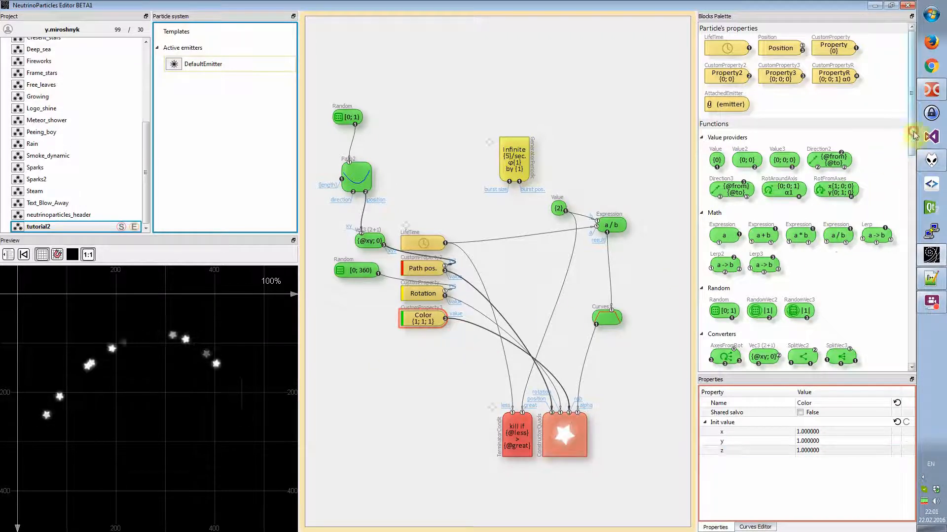
# - Add a Curves3 block beside the Color property and shift the [0; 360] Random block up to make room
pyautogui.moveTo(910, 133); pyautogui.dragTo(915, 213)
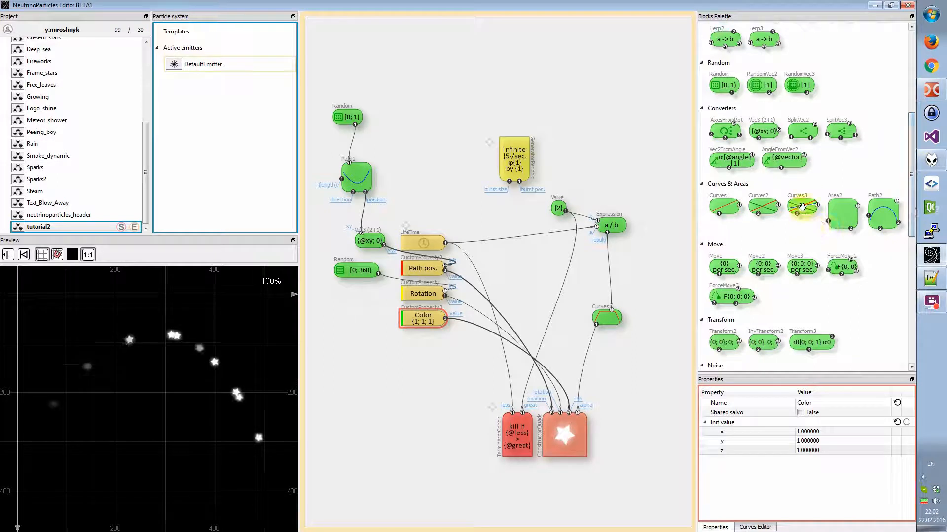
pyautogui.moveTo(802, 206); pyautogui.dragTo(339, 318)
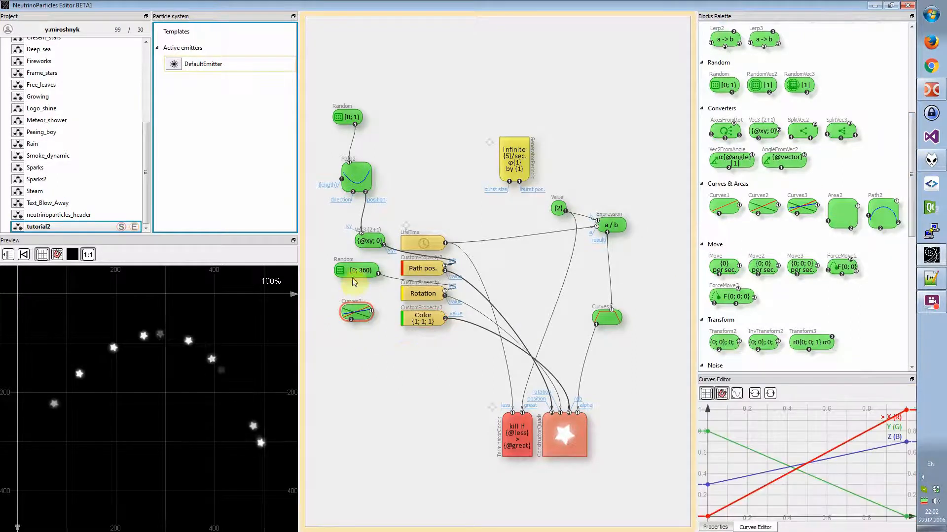
pyautogui.moveTo(352, 273); pyautogui.dragTo(339, 265)
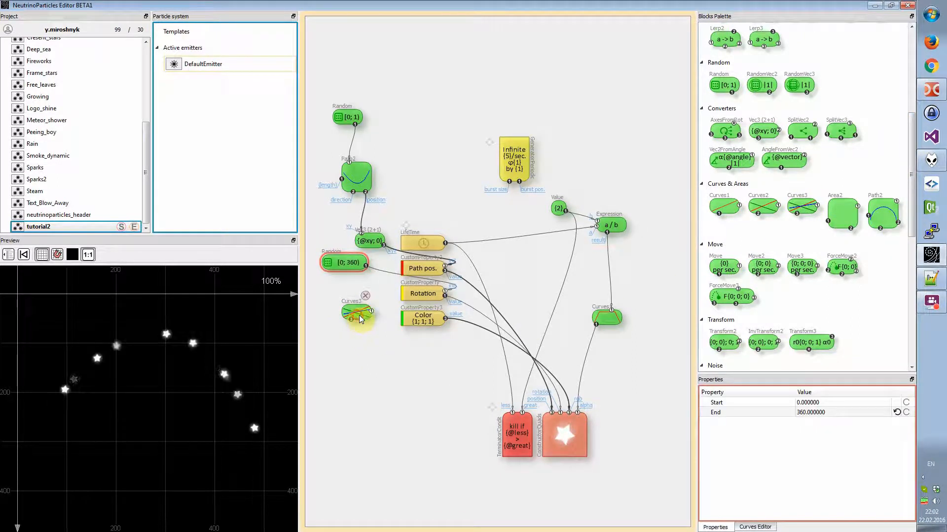
pyautogui.click(361, 312)
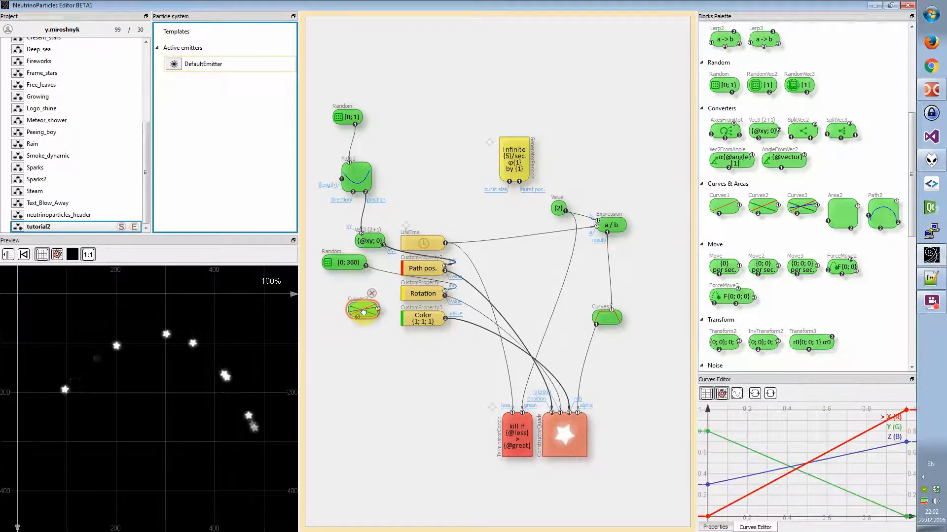
# - Expose the Color property's Init value as an input and feed it from the Curves3 block's output
pyautogui.click(425, 323)
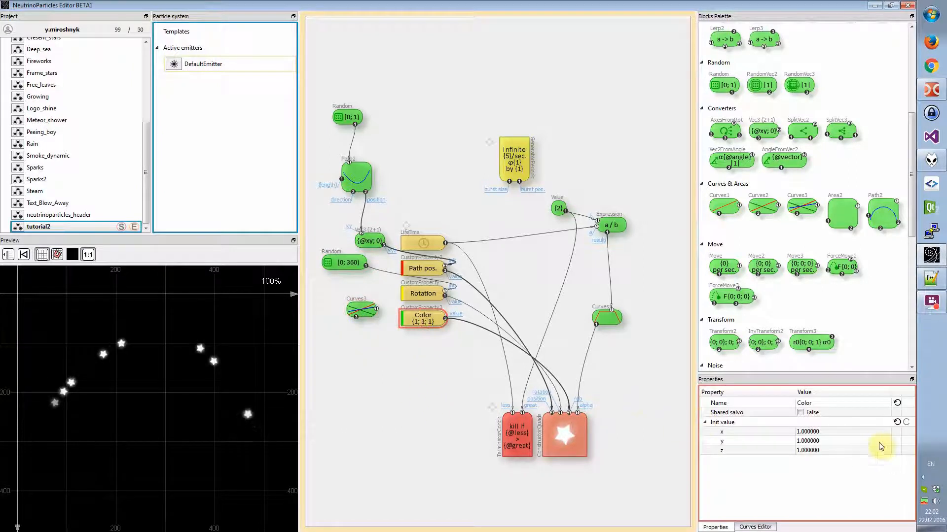
pyautogui.click(908, 425)
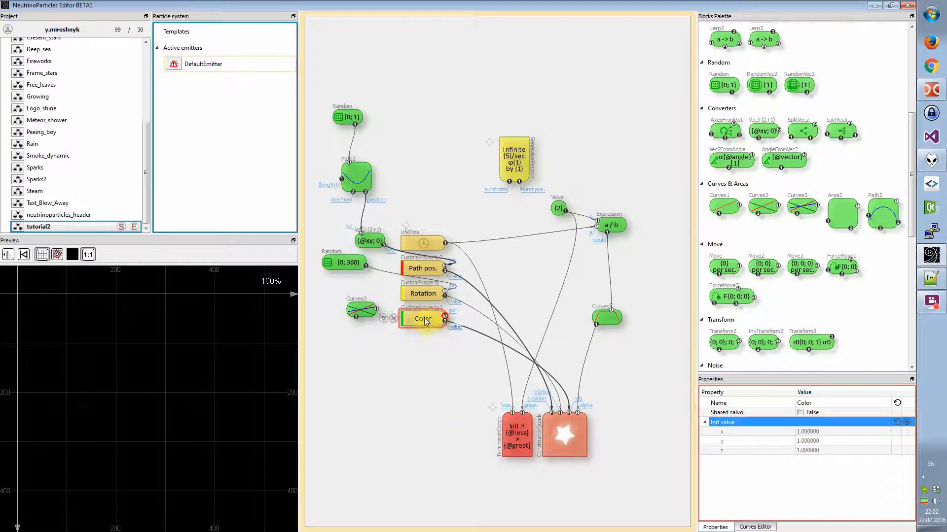
pyautogui.moveTo(356, 317); pyautogui.dragTo(446, 318)
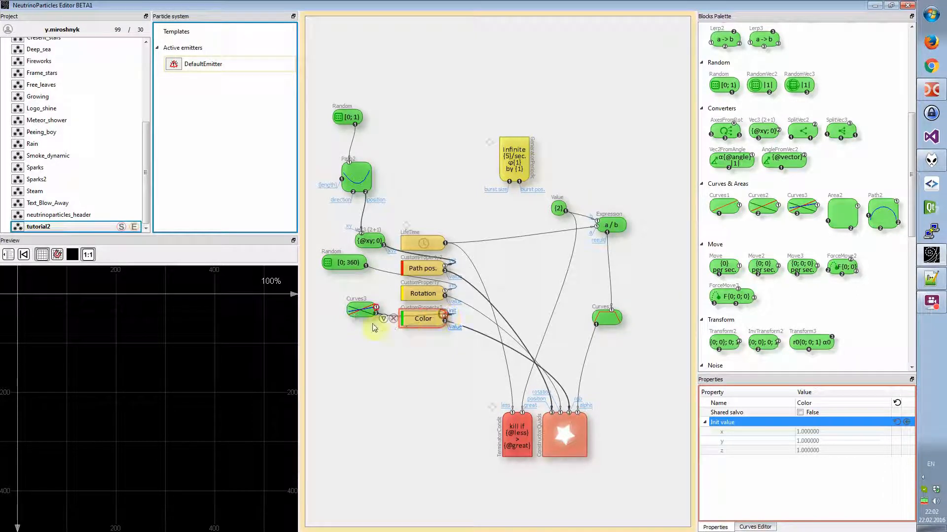
# - Add a Random [0; 1] block beside the Curves3 block and connect its output to the Curves3 input
pyautogui.click(359, 311)
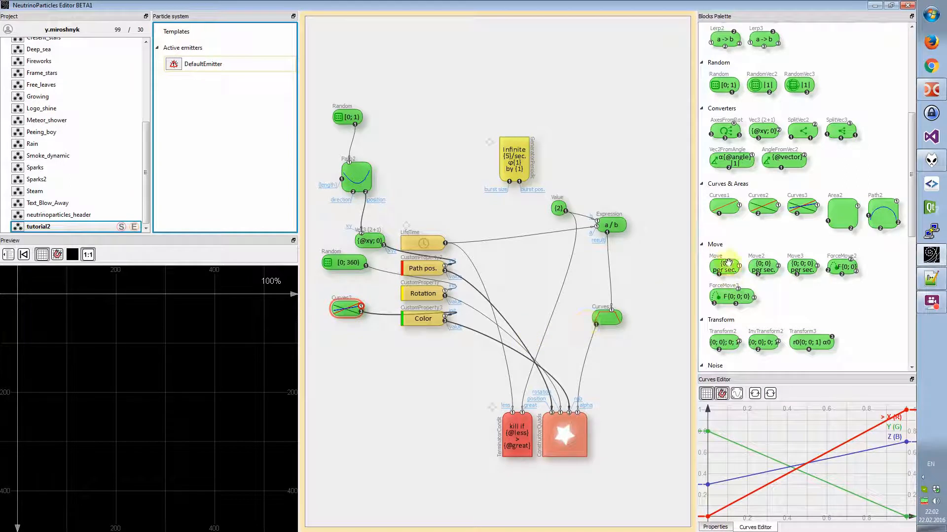
pyautogui.moveTo(372, 321); pyautogui.dragTo(437, 337)
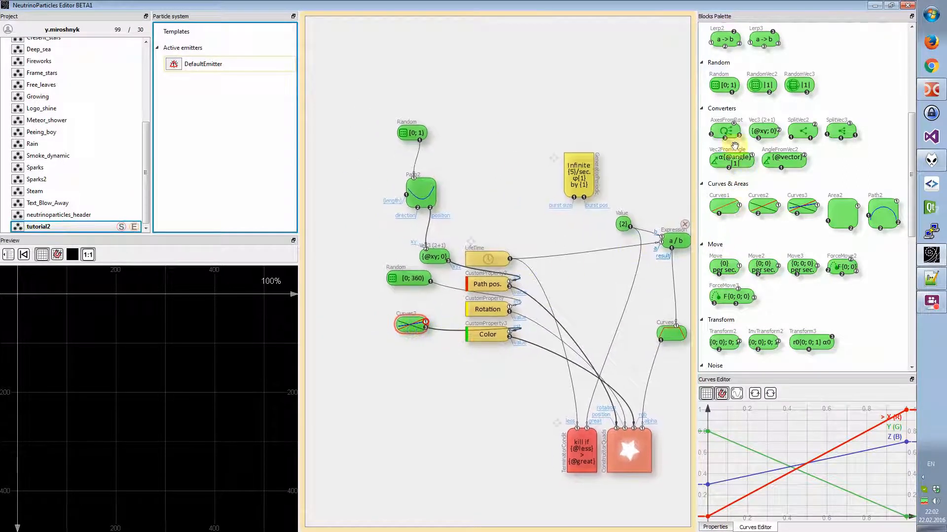
pyautogui.moveTo(354, 300); pyautogui.dragTo(427, 326)
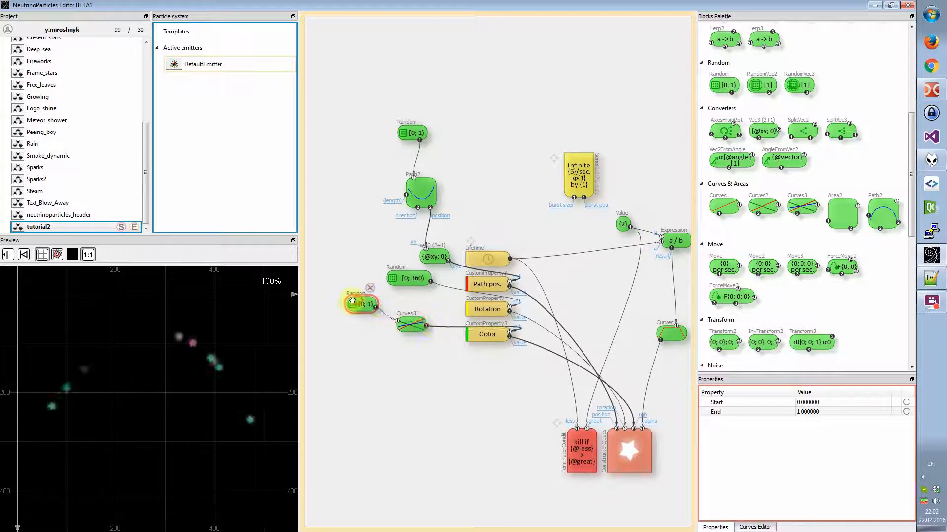
pyautogui.click(410, 326)
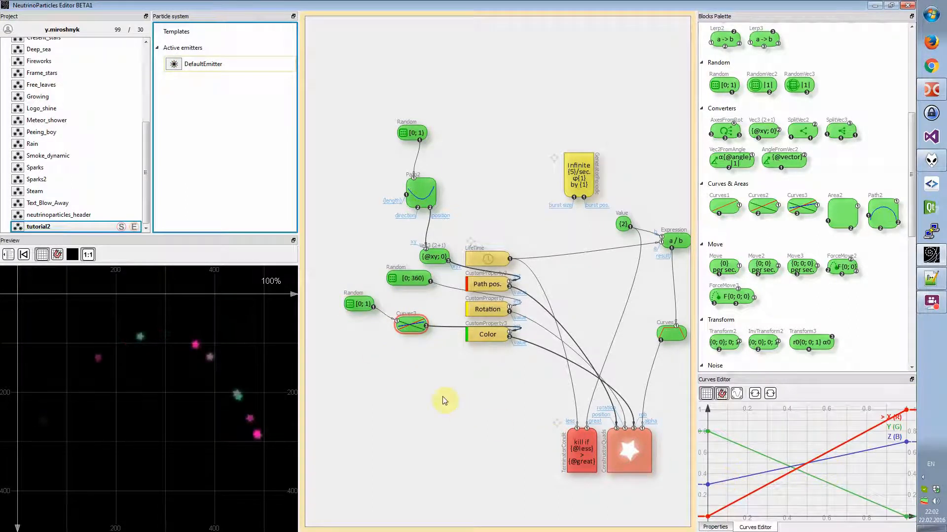
# - Tidy the graph by nudging the new Random and Curves3 blocks apart and shifting the terminator and quads constructor group slightly down
pyautogui.moveTo(409, 325); pyautogui.dragTo(409, 319)
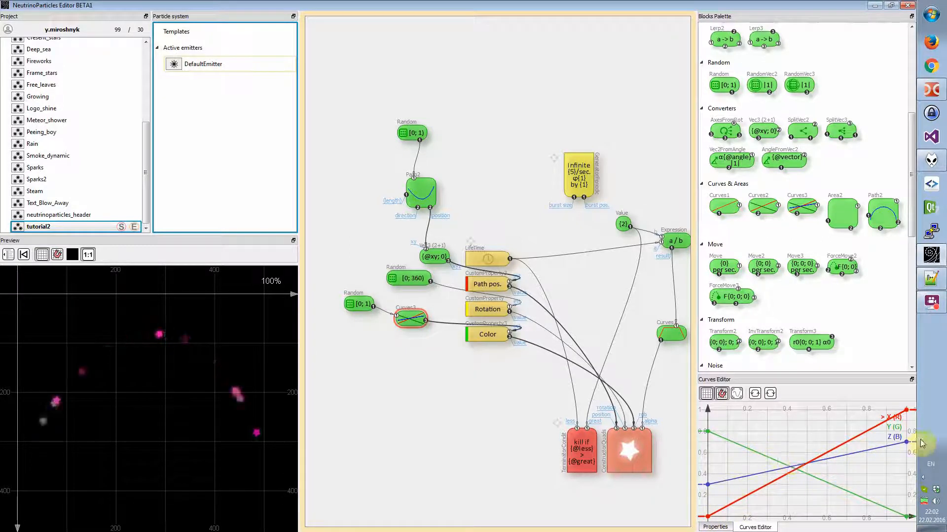
pyautogui.moveTo(356, 304); pyautogui.dragTo(348, 299)
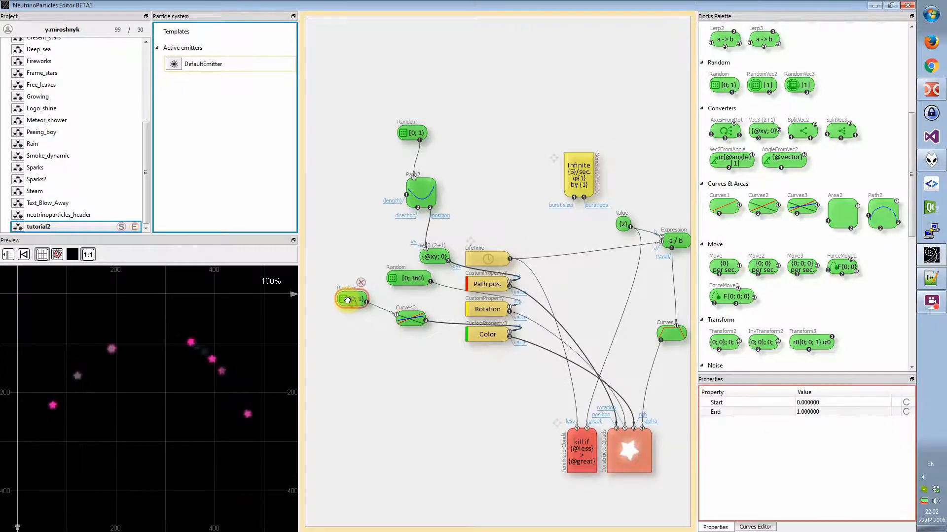
pyautogui.click(403, 322)
pyautogui.click(352, 299)
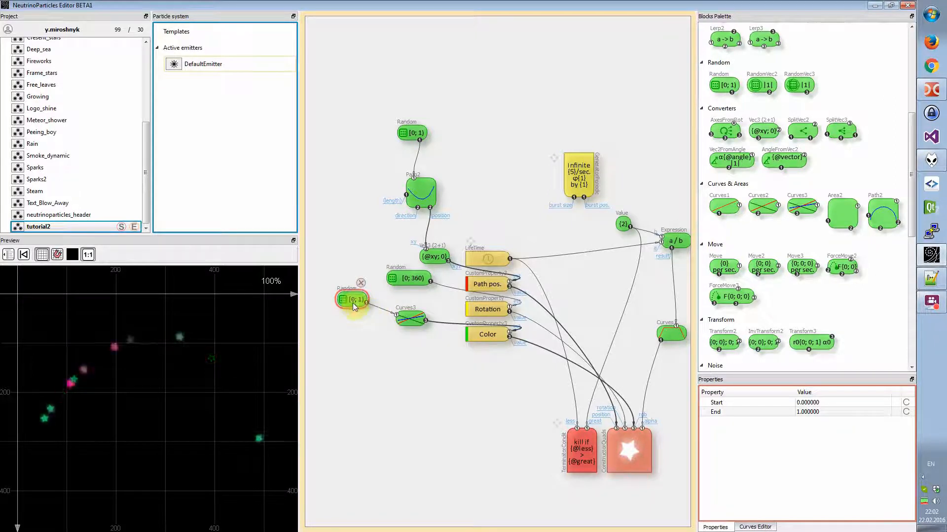
pyautogui.click(409, 324)
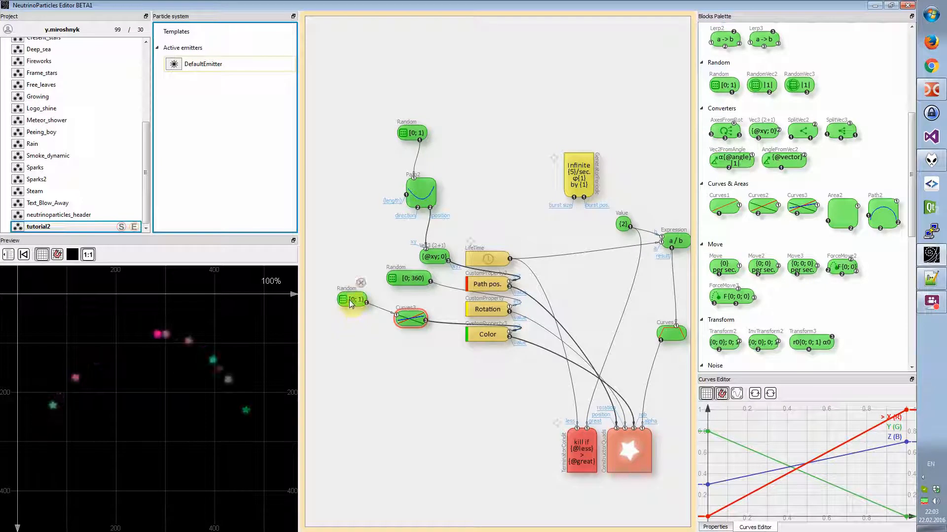
pyautogui.moveTo(353, 307); pyautogui.dragTo(346, 297)
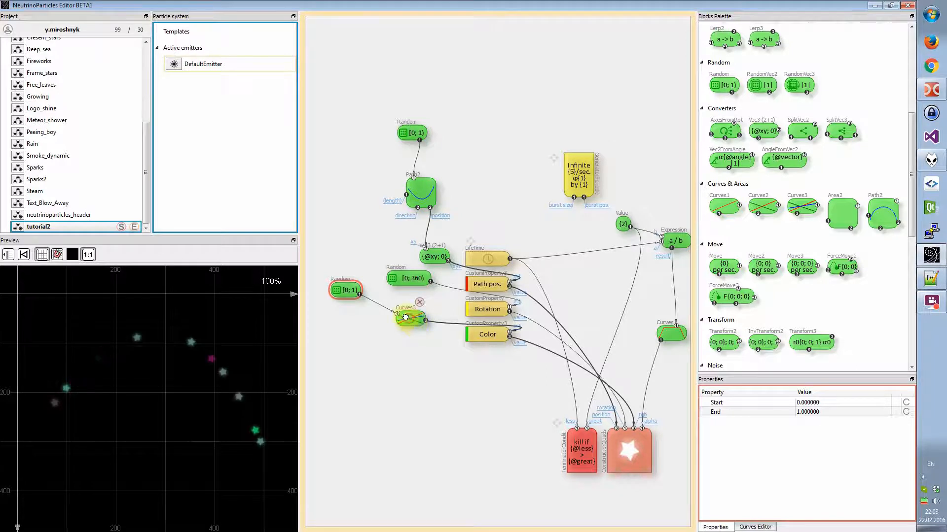
pyautogui.moveTo(413, 323); pyautogui.dragTo(403, 322)
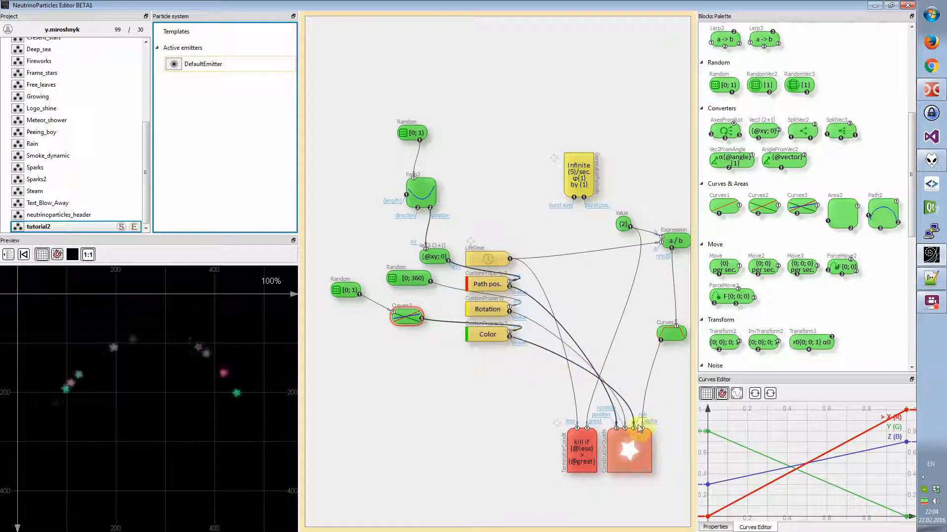
pyautogui.moveTo(666, 430); pyautogui.dragTo(632, 380)
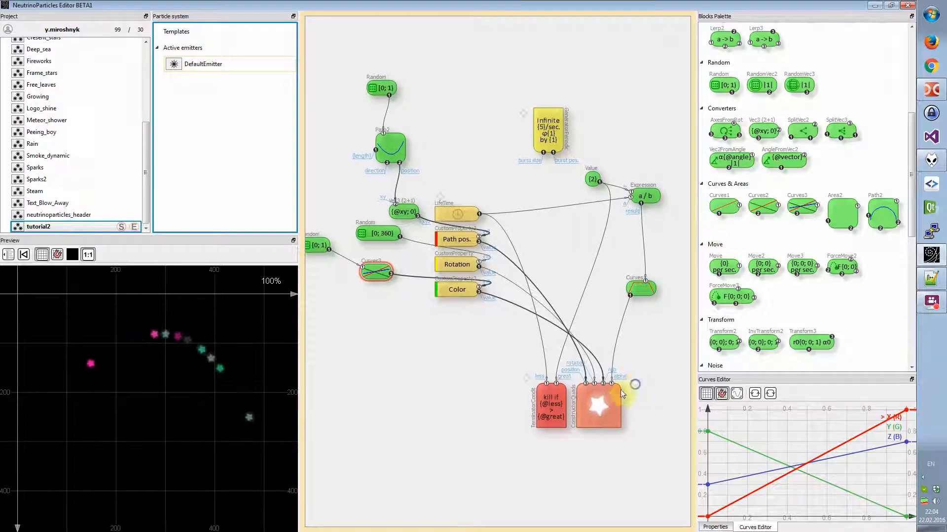
pyautogui.moveTo(526, 379); pyautogui.dragTo(529, 394)
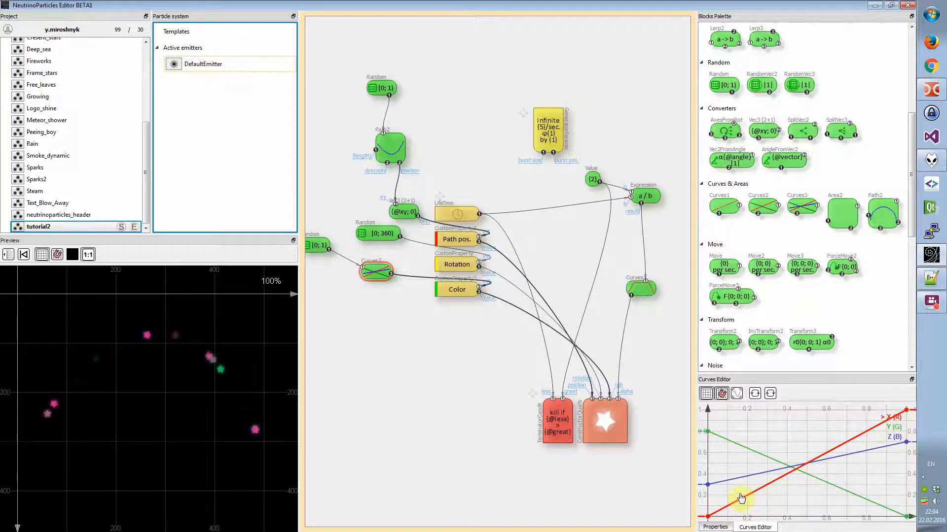
# - Shape the Curves3 X (R) curve as a step: 1 from 0 to 0.3, dropping to 0 for the rest
pyautogui.moveTo(707, 516); pyautogui.dragTo(707, 409)
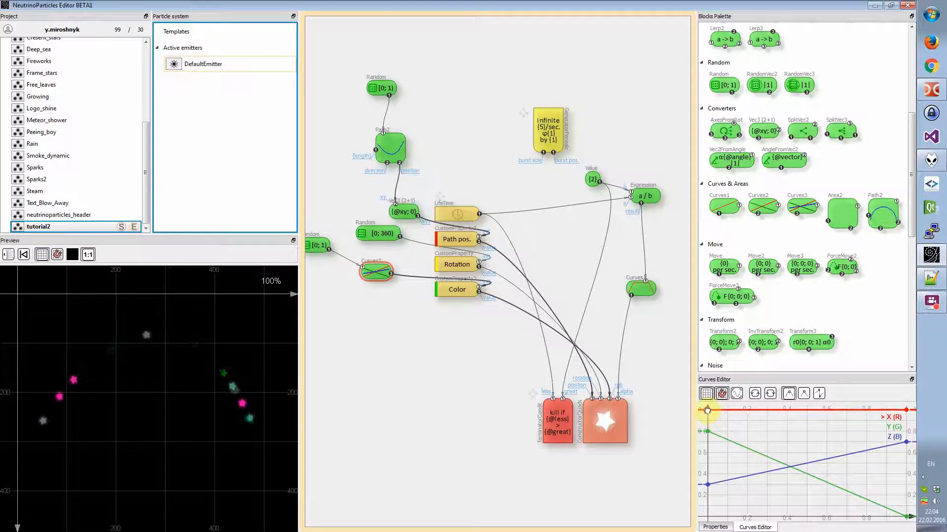
pyautogui.click(766, 411)
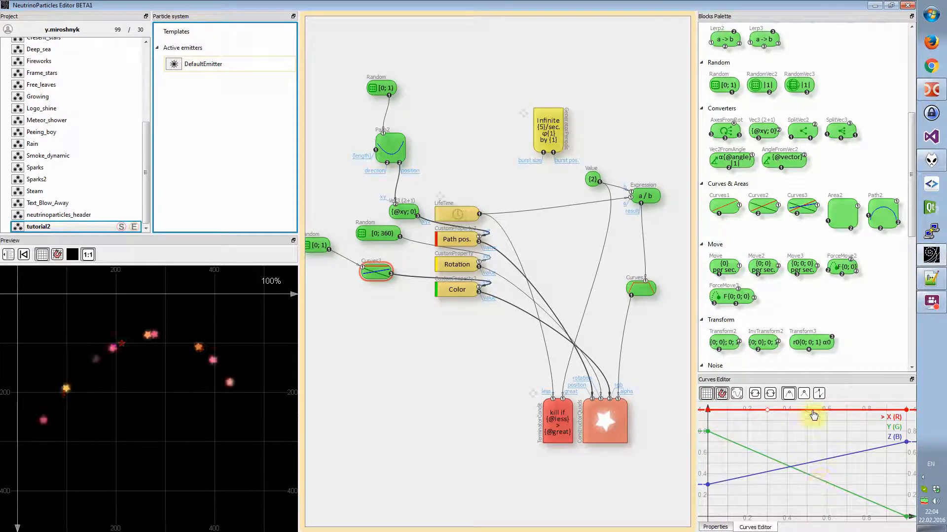
pyautogui.click(819, 393)
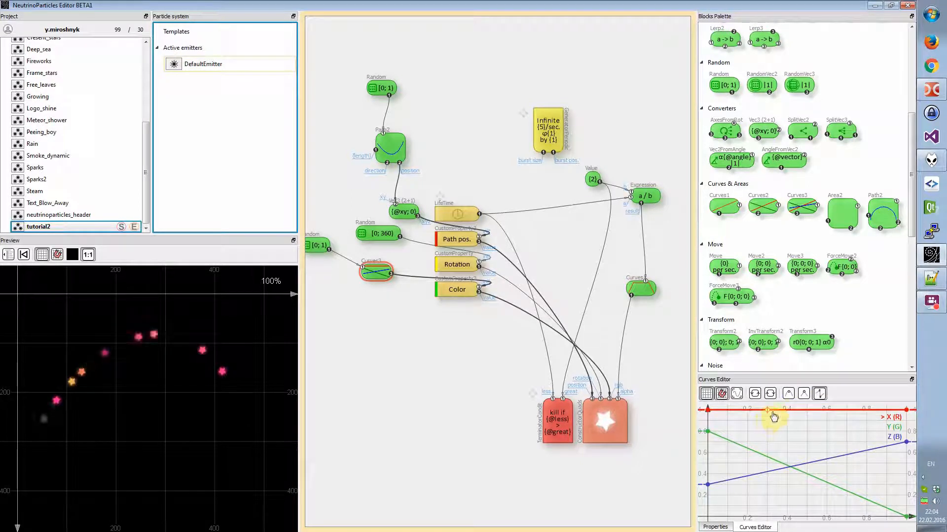
pyautogui.moveTo(767, 410); pyautogui.dragTo(768, 516)
pyautogui.moveTo(907, 409); pyautogui.dragTo(906, 517)
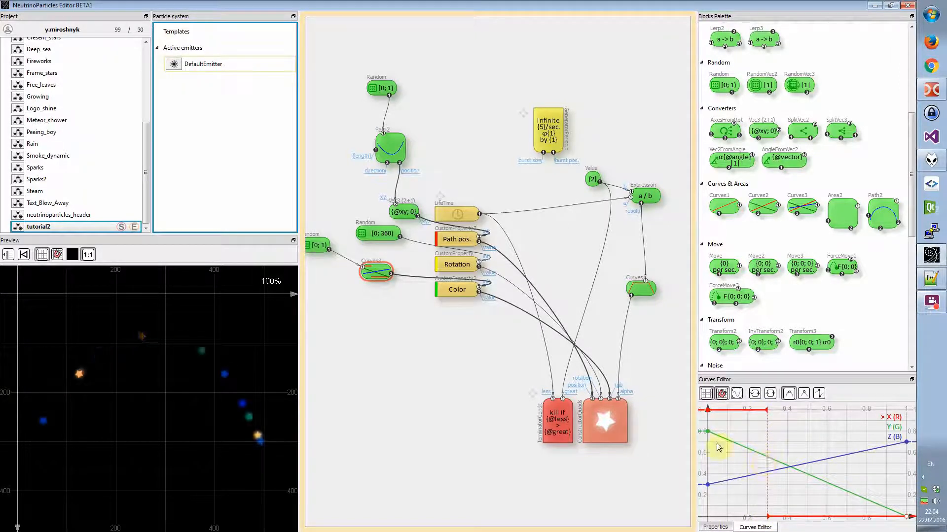
# - Shape the Curves3 Y (G) curve to stay at 0 until 0.3 and step up to 1 from there
pyautogui.click(759, 454)
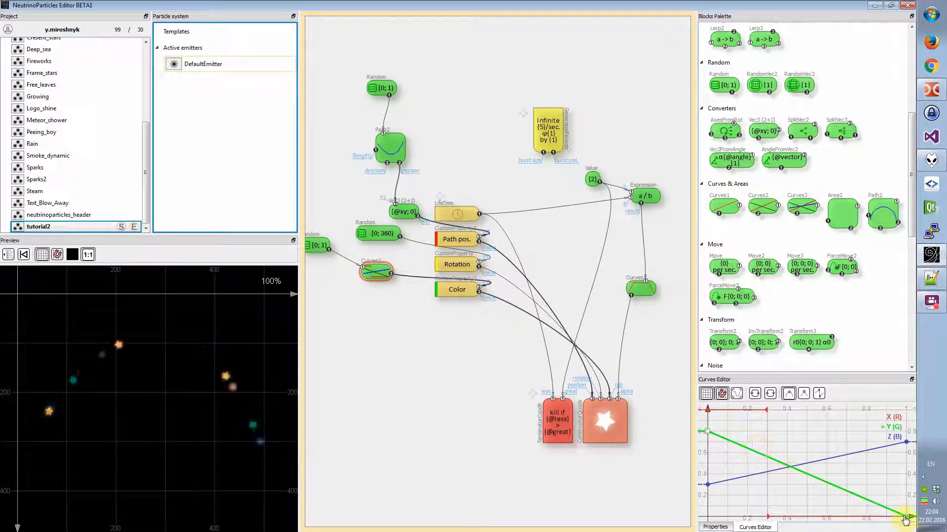
pyautogui.moveTo(908, 517); pyautogui.dragTo(906, 413)
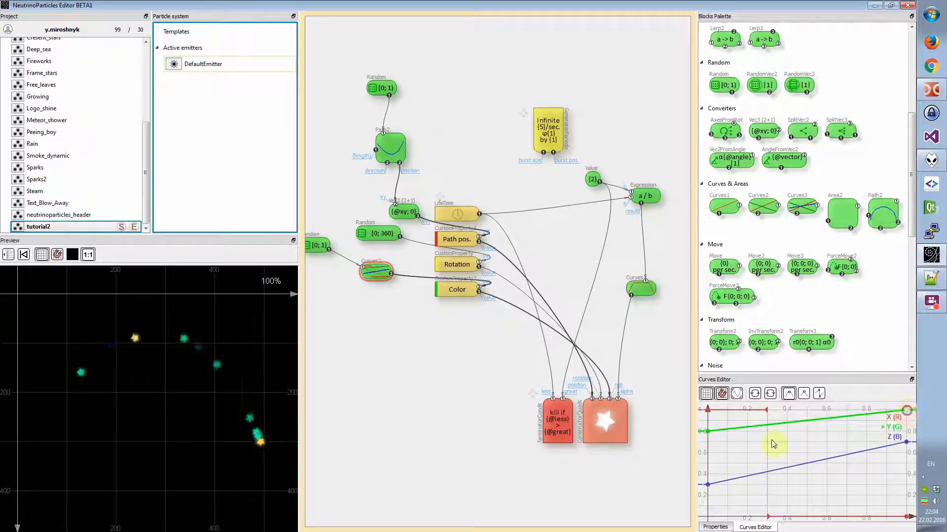
pyautogui.moveTo(708, 432); pyautogui.dragTo(708, 410)
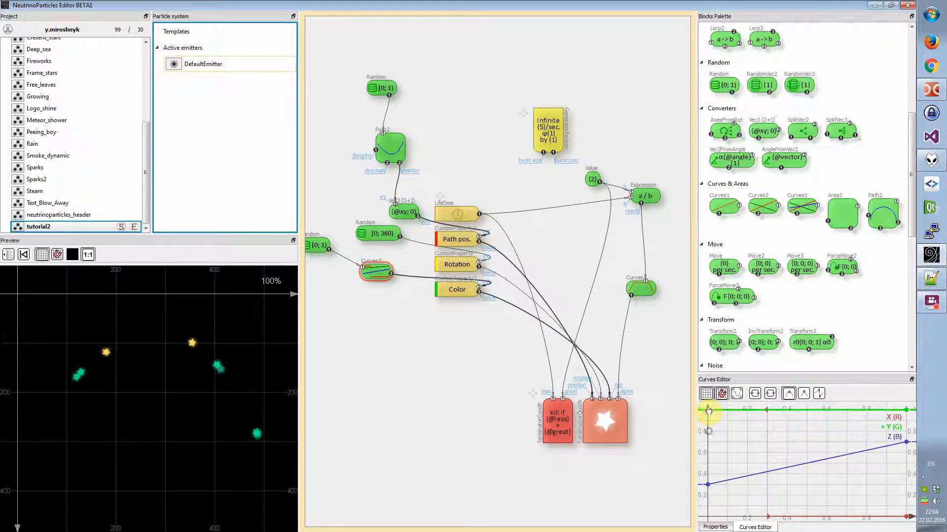
pyautogui.click(819, 394)
pyautogui.click(767, 411)
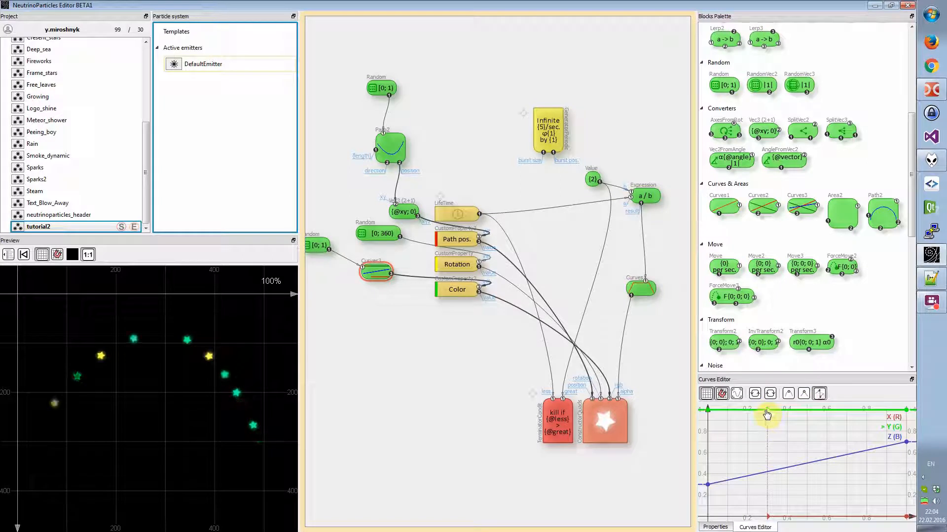
pyautogui.moveTo(746, 411); pyautogui.dragTo(744, 513)
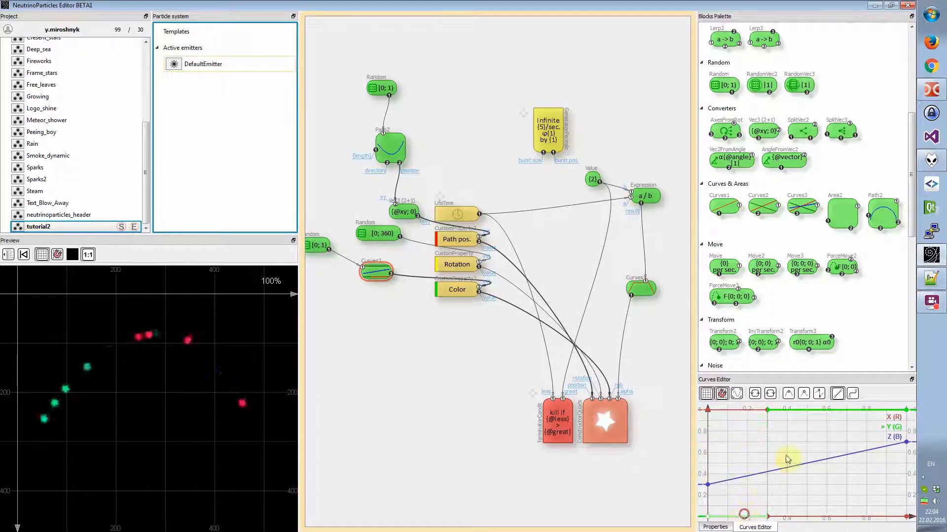
# - Add a step point at 0.7 on the Y (G) curve and drop the segment beyond it to 0
pyautogui.click(838, 412)
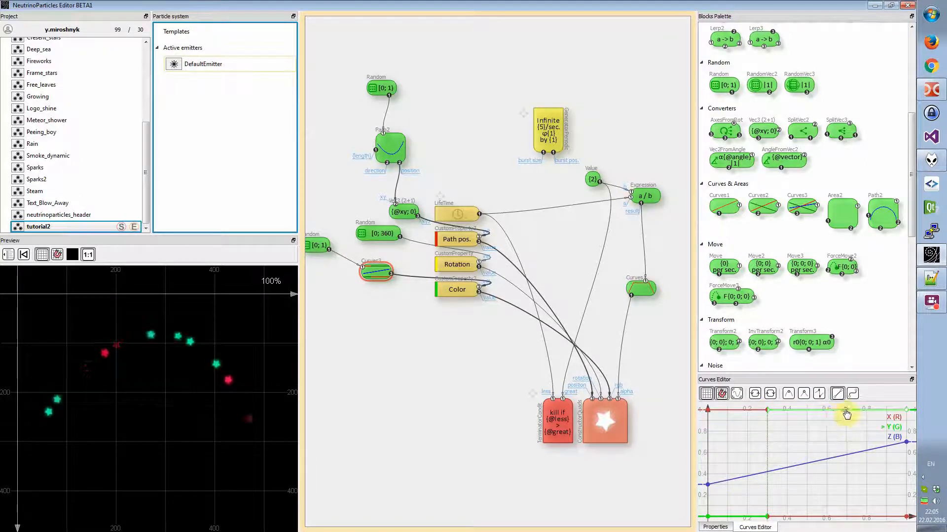
pyautogui.click(845, 410)
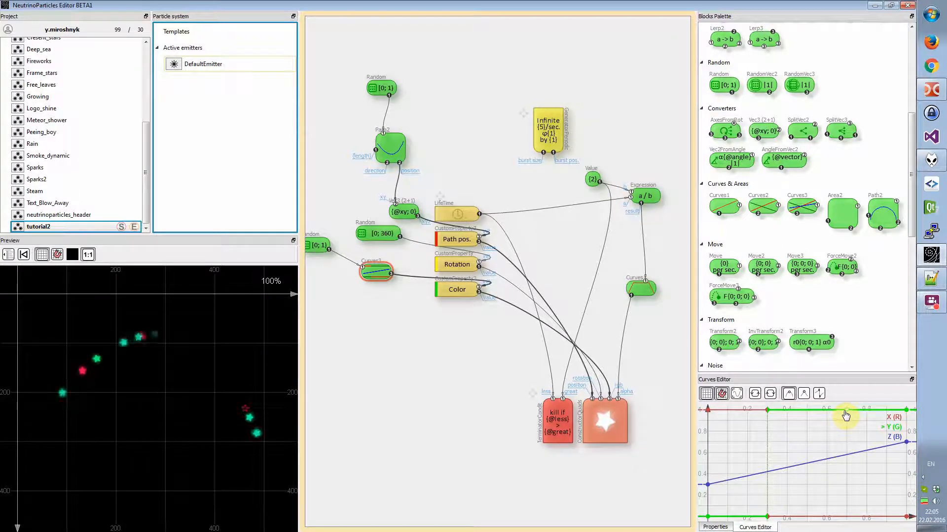
pyautogui.click(709, 411)
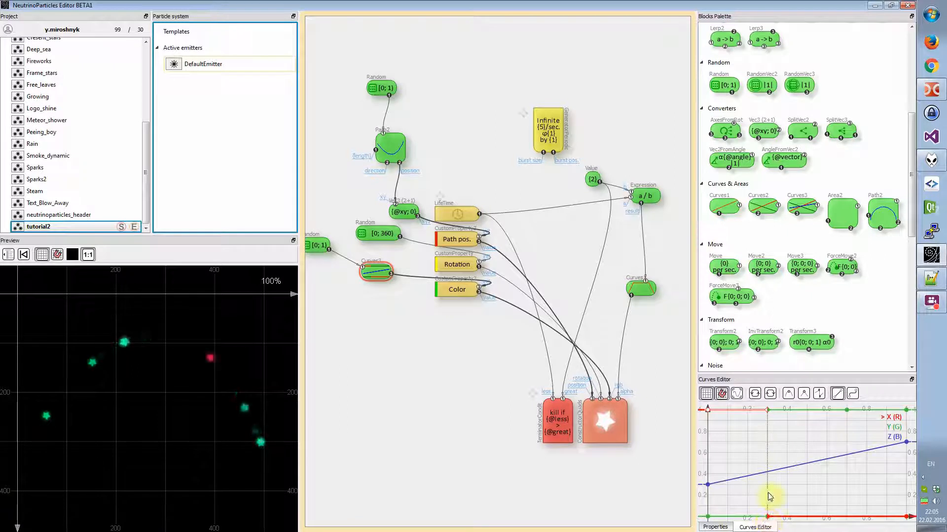
pyautogui.click(847, 411)
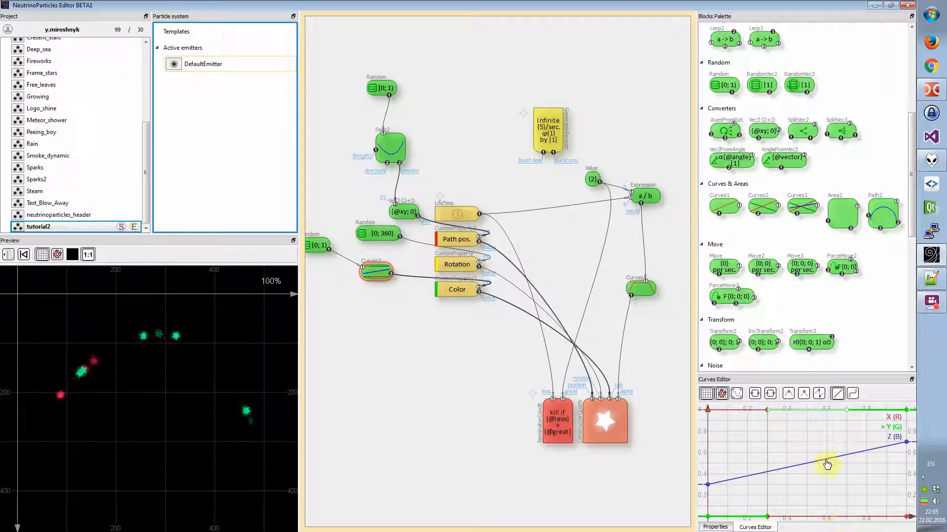
pyautogui.click(847, 409)
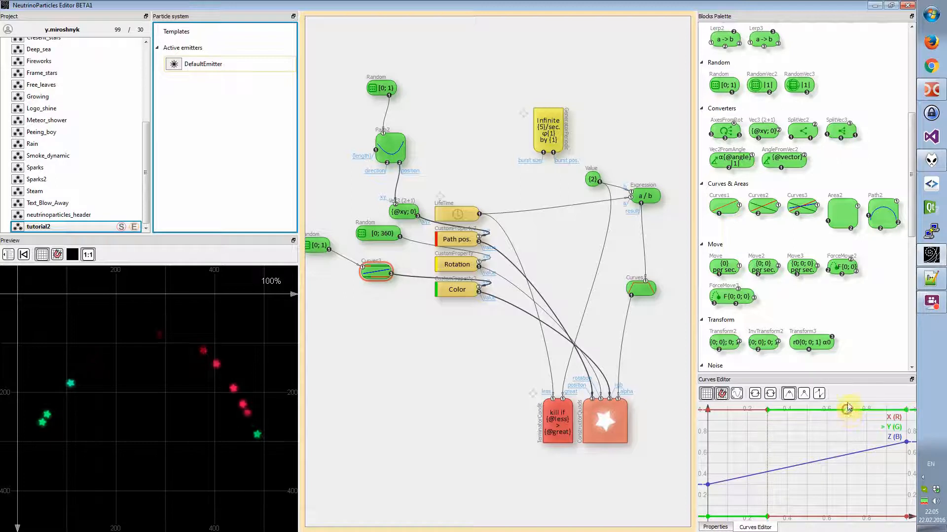
pyautogui.moveTo(867, 413); pyautogui.dragTo(856, 512)
# - Shape the Curves3 Z (B) curve to stay at 0 until 0.7 and step up to 1 for the rest
pyautogui.click(808, 463)
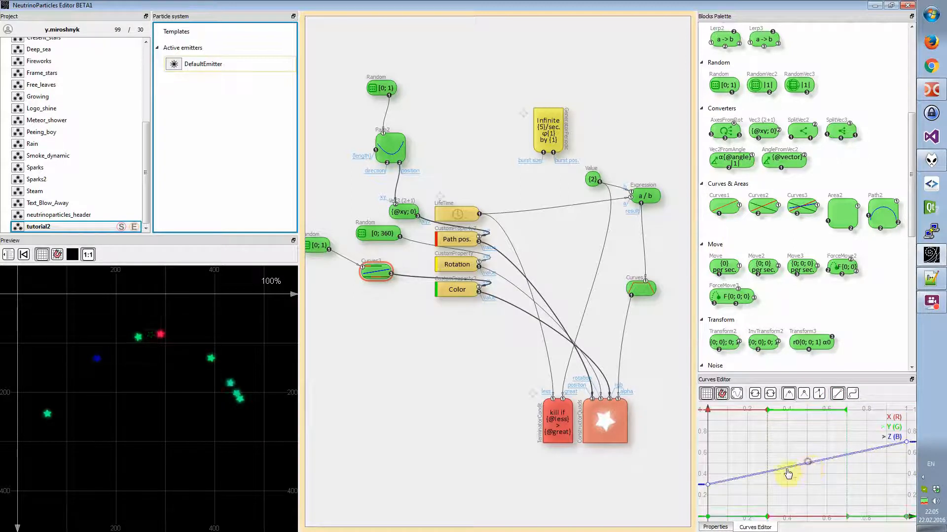
pyautogui.moveTo(708, 484); pyautogui.dragTo(707, 410)
pyautogui.doubleClick(846, 410)
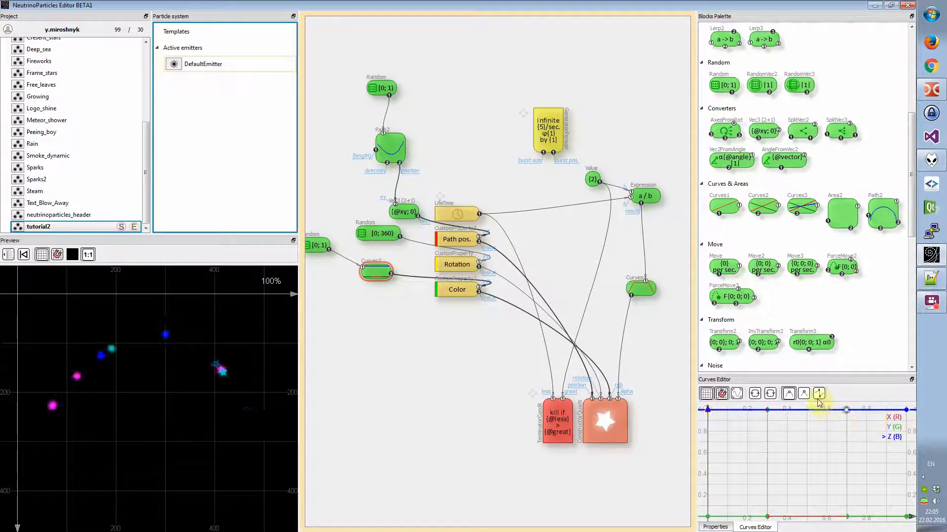
pyautogui.click(819, 396)
pyautogui.moveTo(819, 410); pyautogui.dragTo(817, 518)
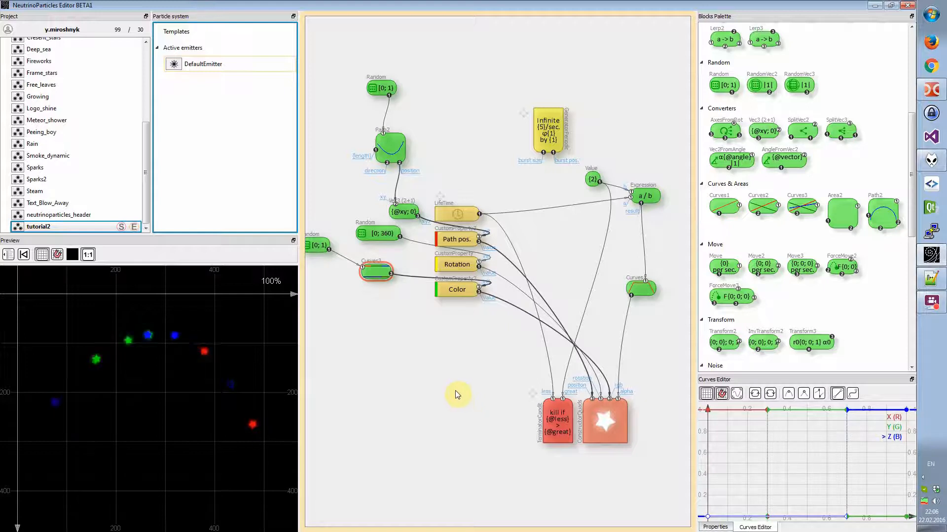
# - Review the alpha curve and the Path2 block in the finished graph, and save the tutorial2 effect
pyautogui.moveTo(449, 385)
pyautogui.mouseDown()
pyautogui.moveTo(472, 365)
pyautogui.moveTo(448, 306)
pyautogui.moveTo(427, 338)
pyautogui.moveTo(438, 392)
pyautogui.mouseUp()
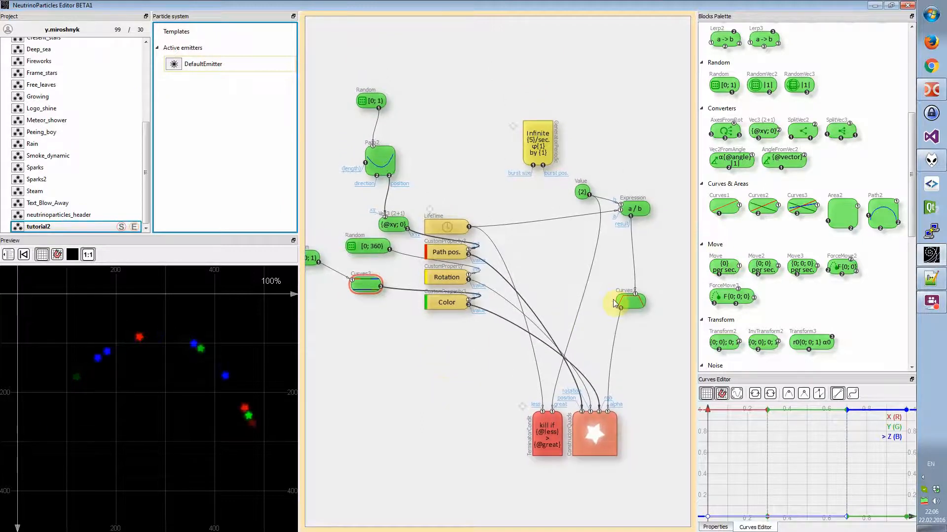
pyautogui.click(628, 301)
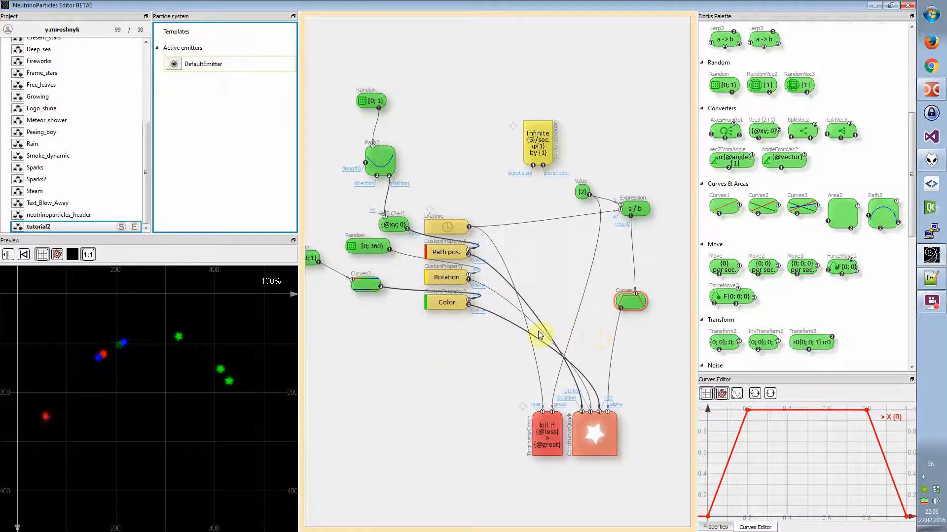
pyautogui.moveTo(423, 351); pyautogui.dragTo(450, 338)
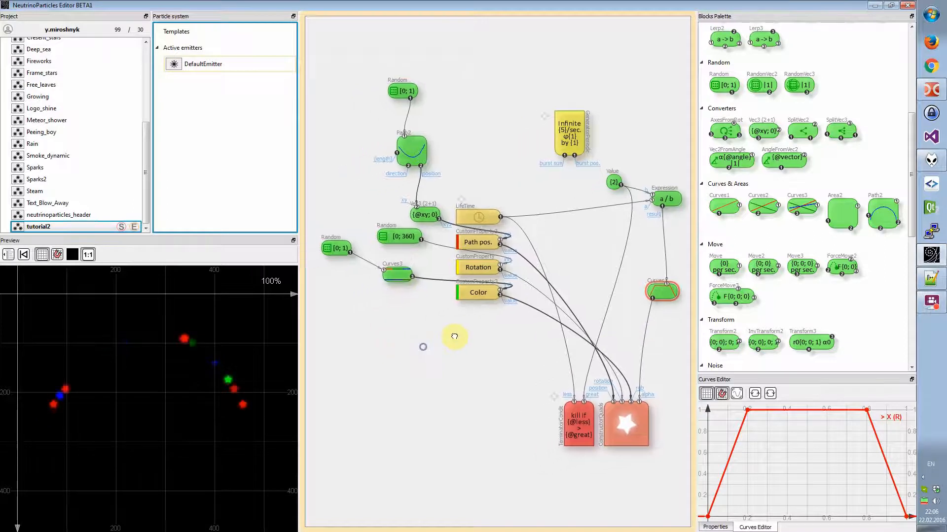
pyautogui.moveTo(507, 405); pyautogui.dragTo(494, 405)
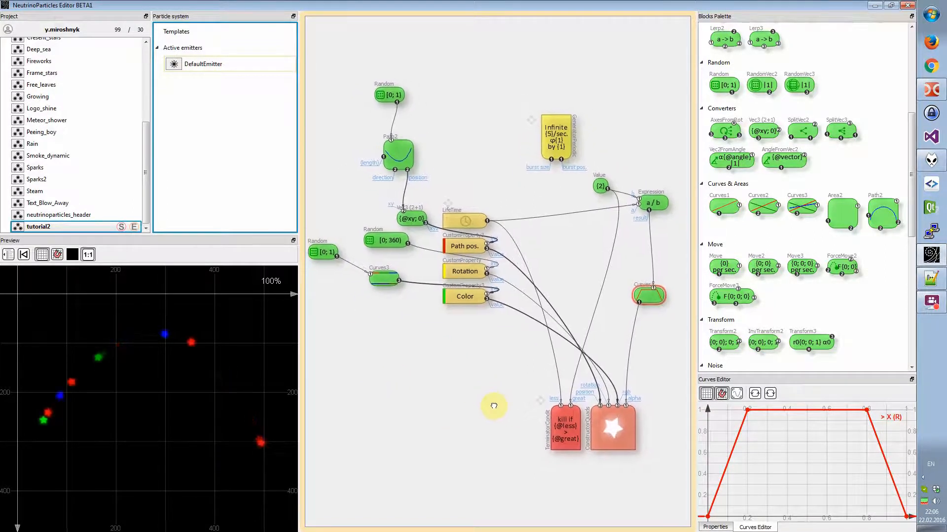
pyautogui.click(399, 154)
pyautogui.moveTo(618, 382)
pyautogui.mouseDown()
pyautogui.moveTo(581, 336)
pyautogui.moveTo(609, 351)
pyautogui.moveTo(615, 383)
pyautogui.mouseUp()
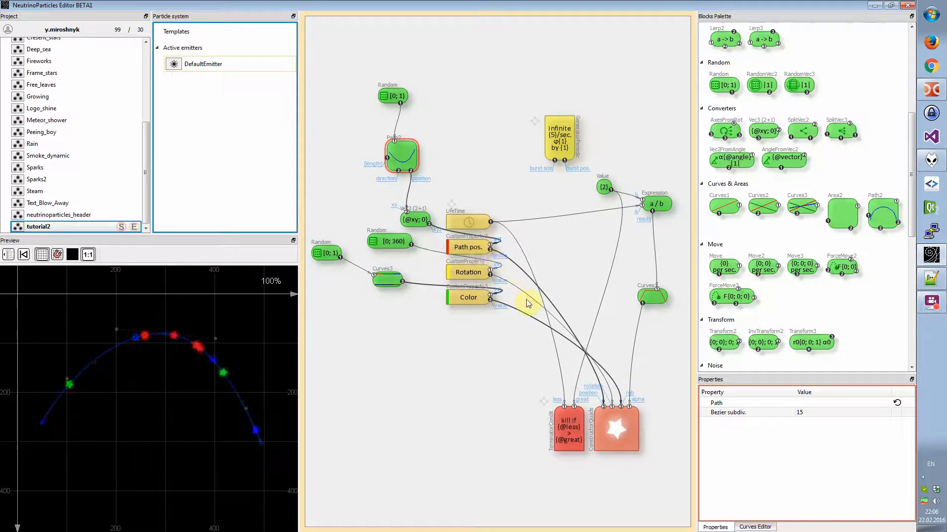
pyautogui.click(121, 227)
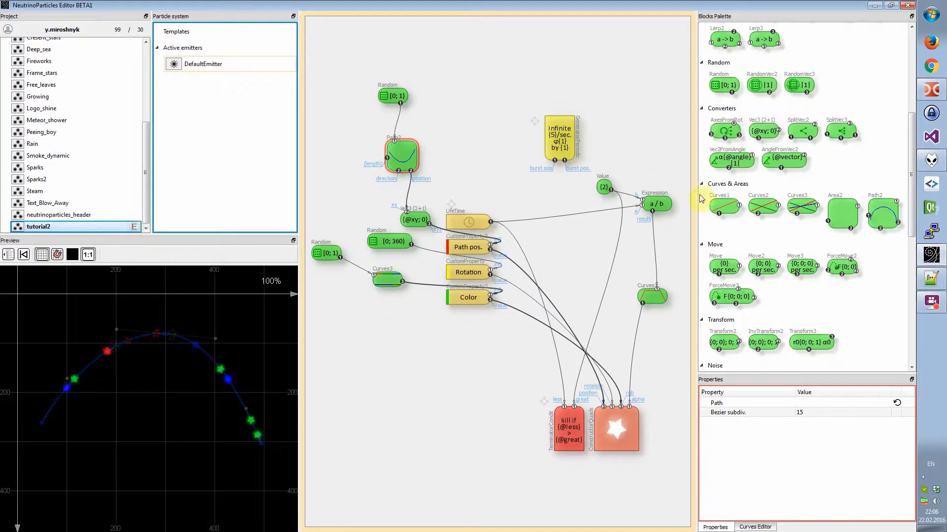